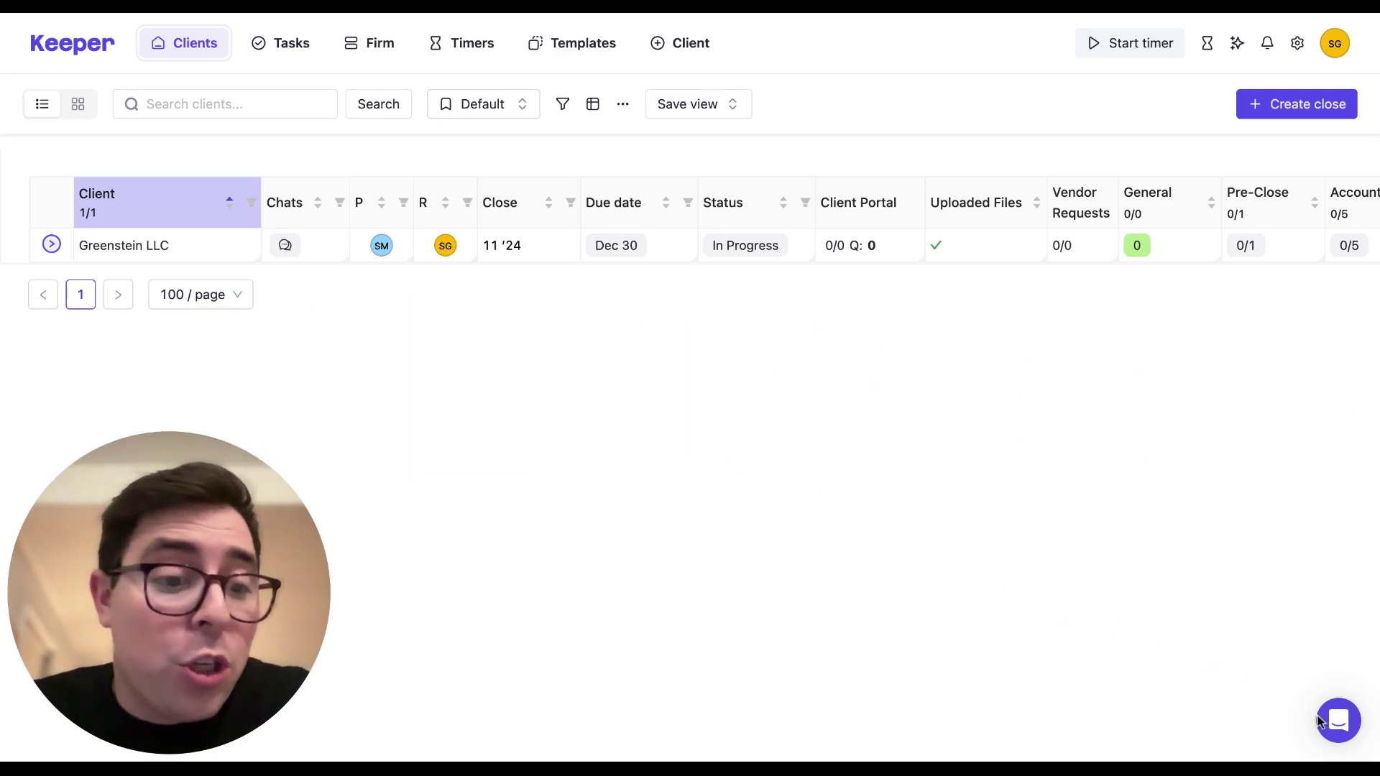
# Open the help and support chat, then close it again.
pyautogui.click(1330, 728)
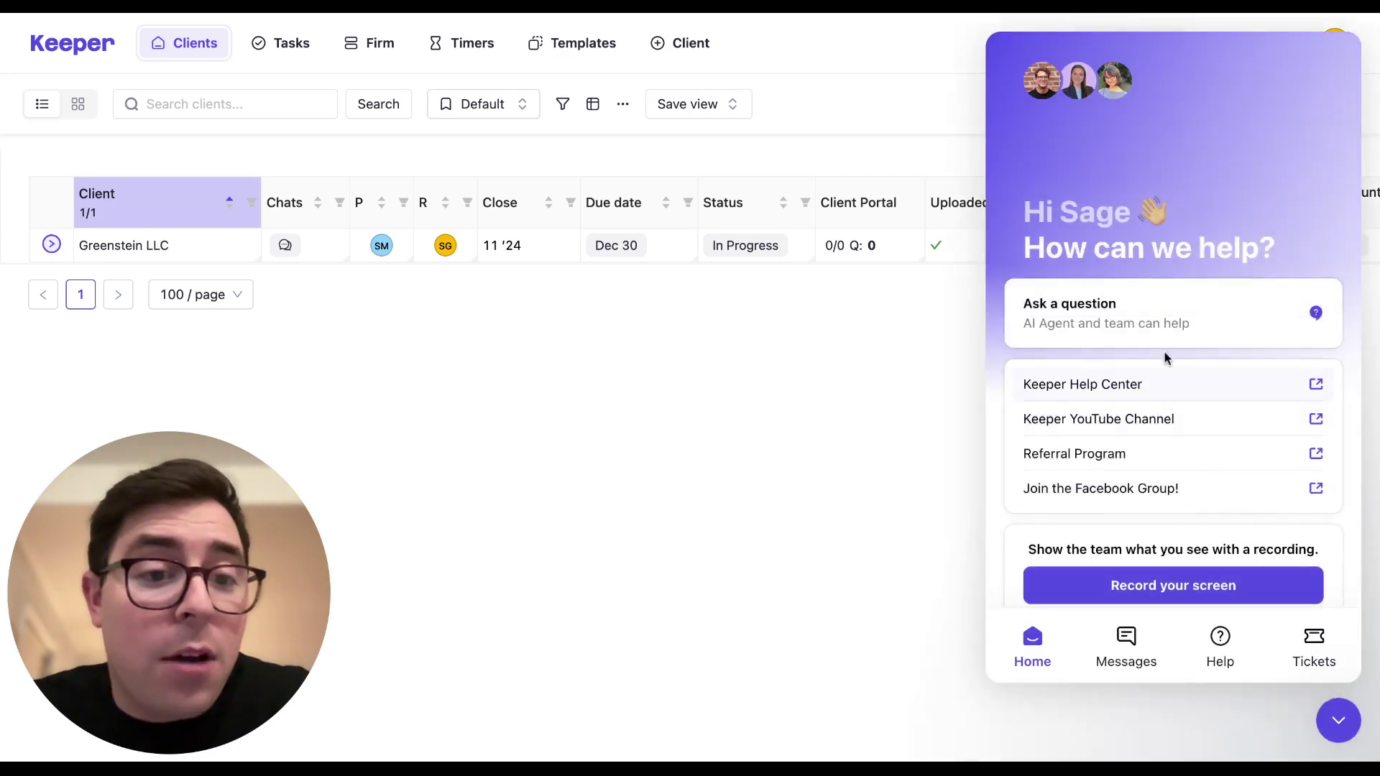
pyautogui.click(1337, 719)
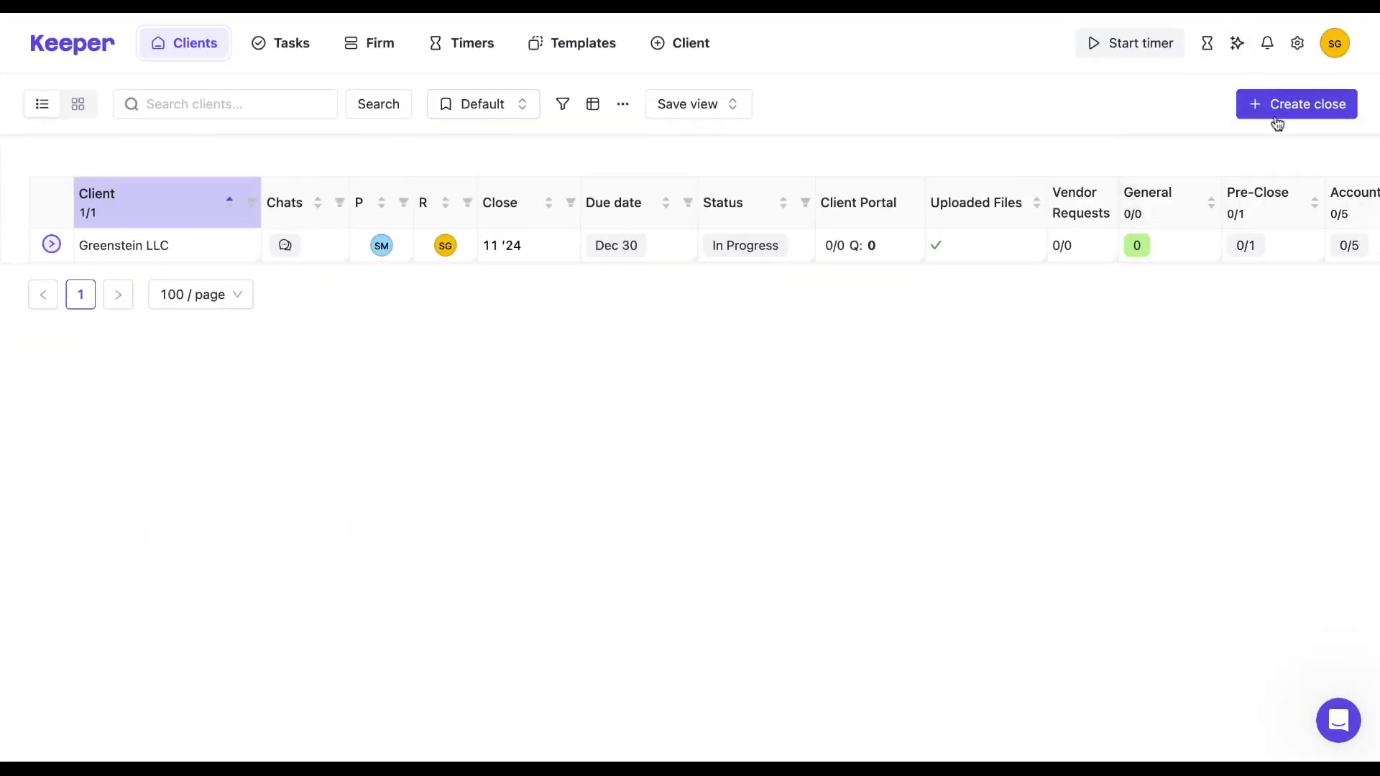
# Open the Properties table under All client settings and select the Greenstein LLC row.
pyautogui.click(1297, 46)
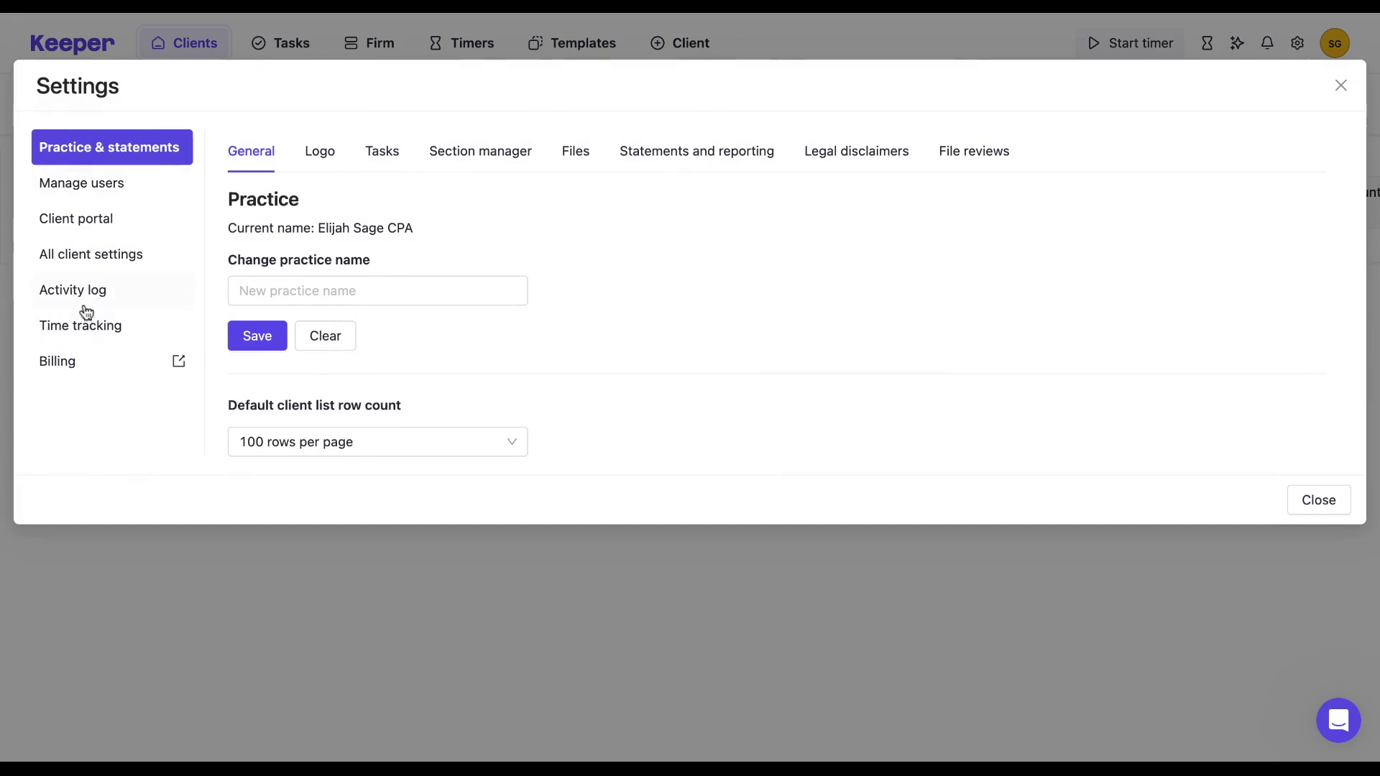
pyautogui.click(122, 255)
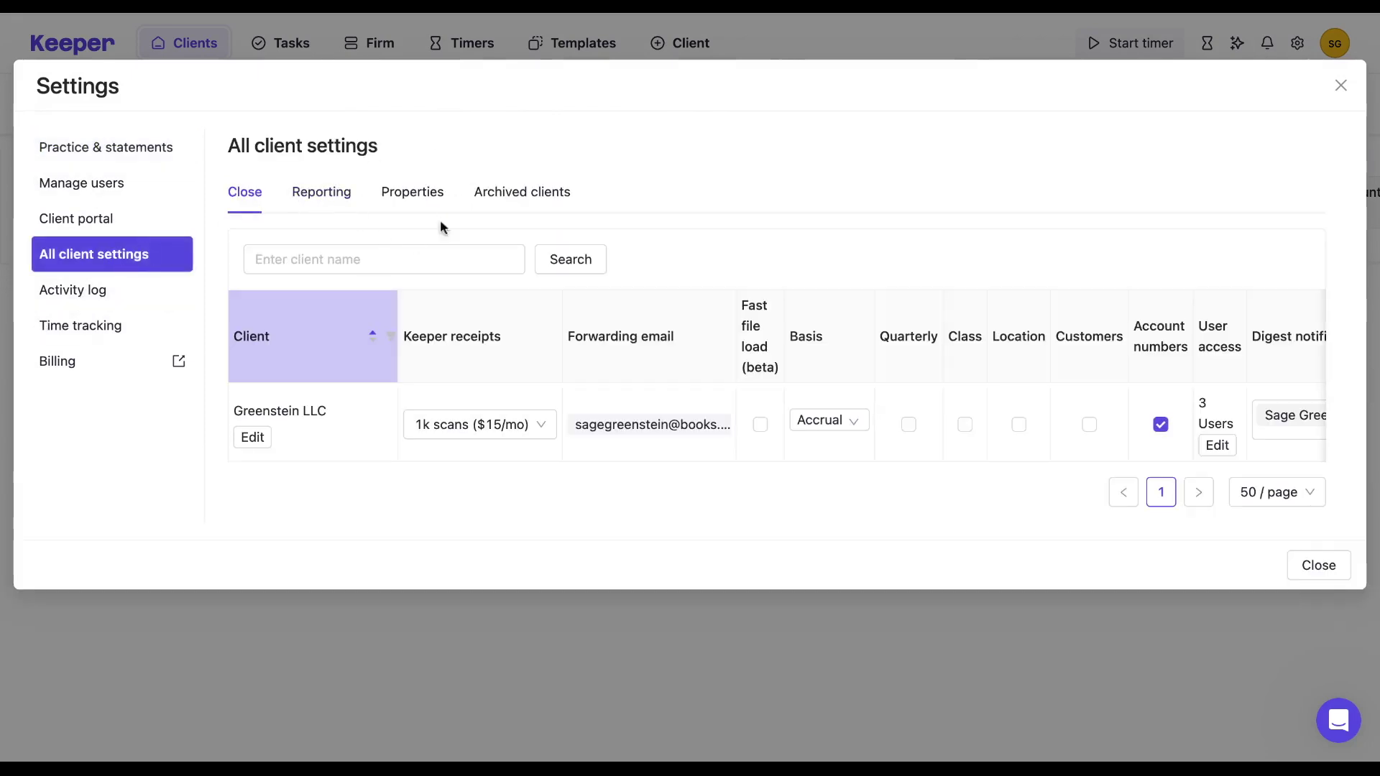
pyautogui.click(430, 203)
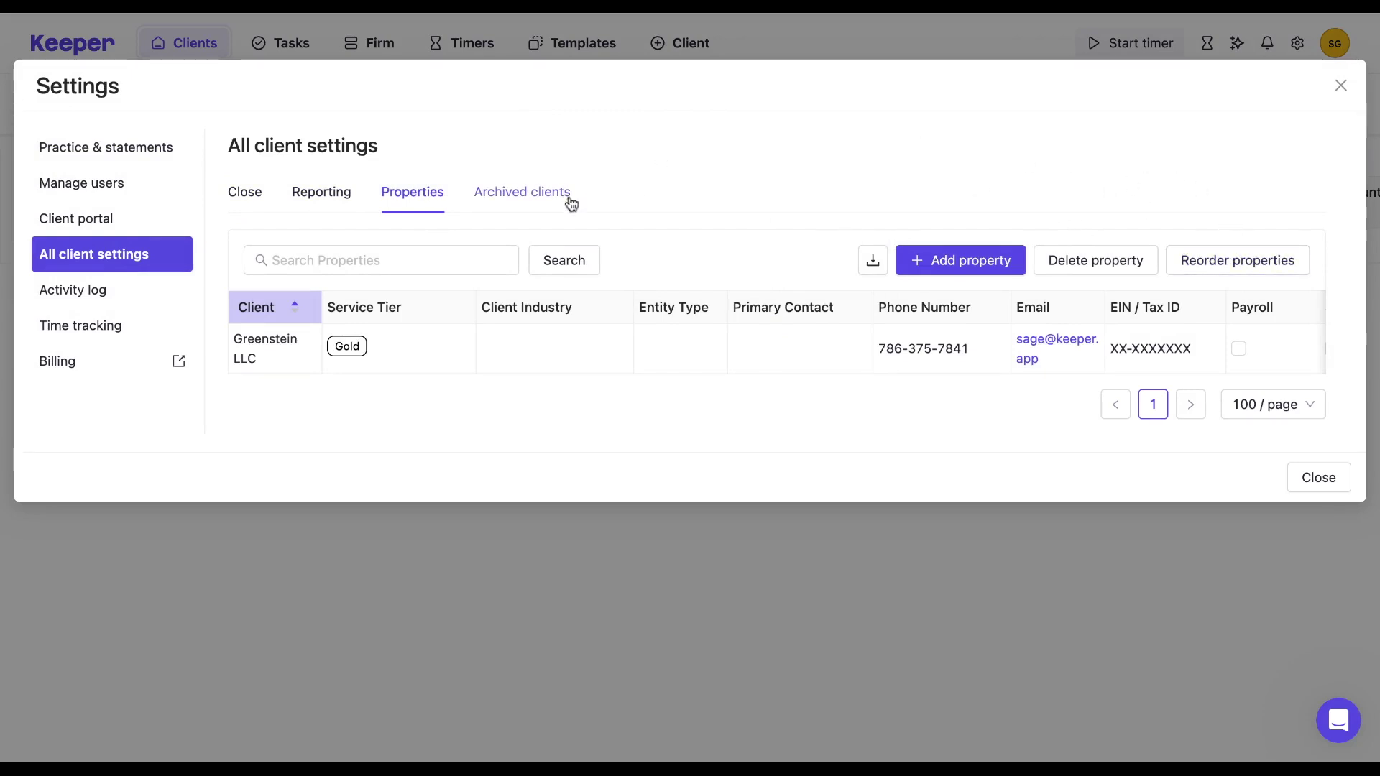
pyautogui.click(307, 351)
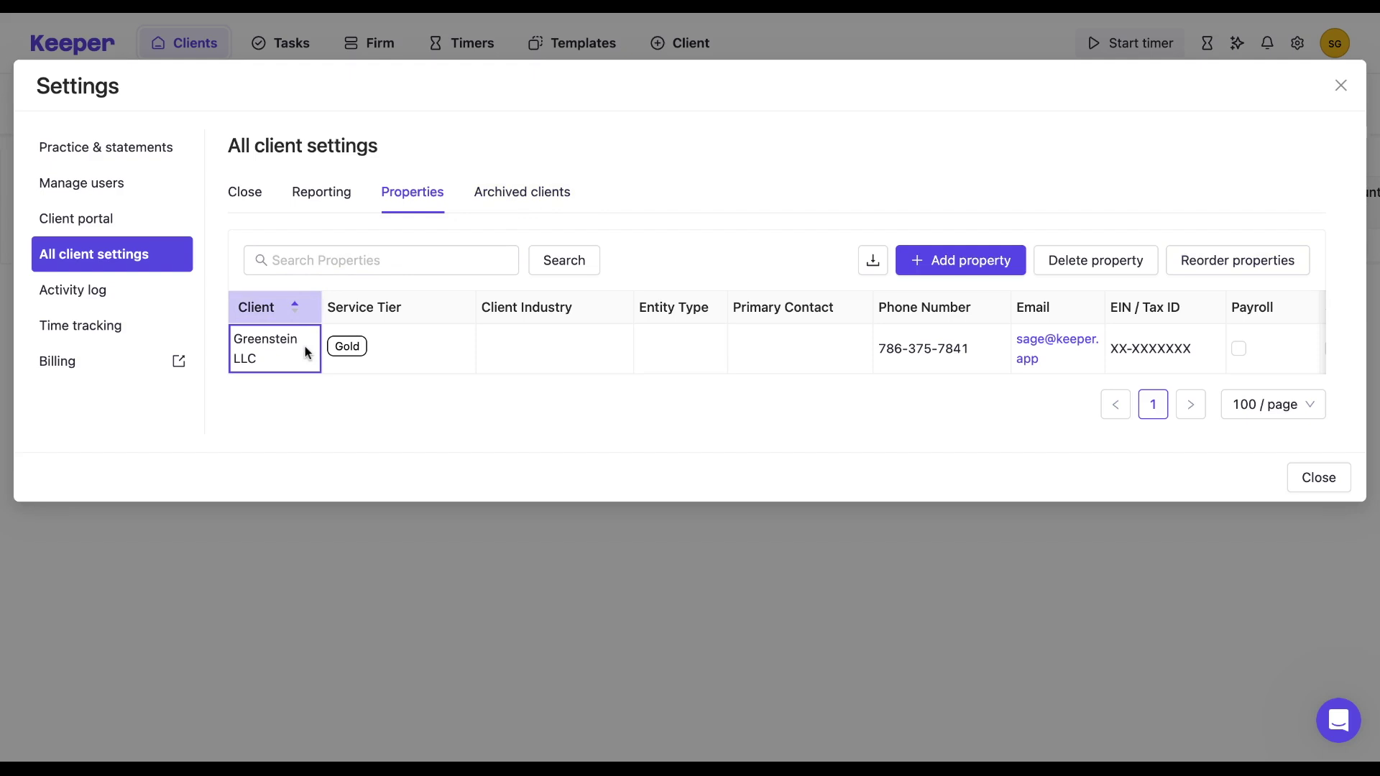
# Scroll across Greenstein LLC's property columns, then close Settings.
pyautogui.hscroll(5, 307, 351)
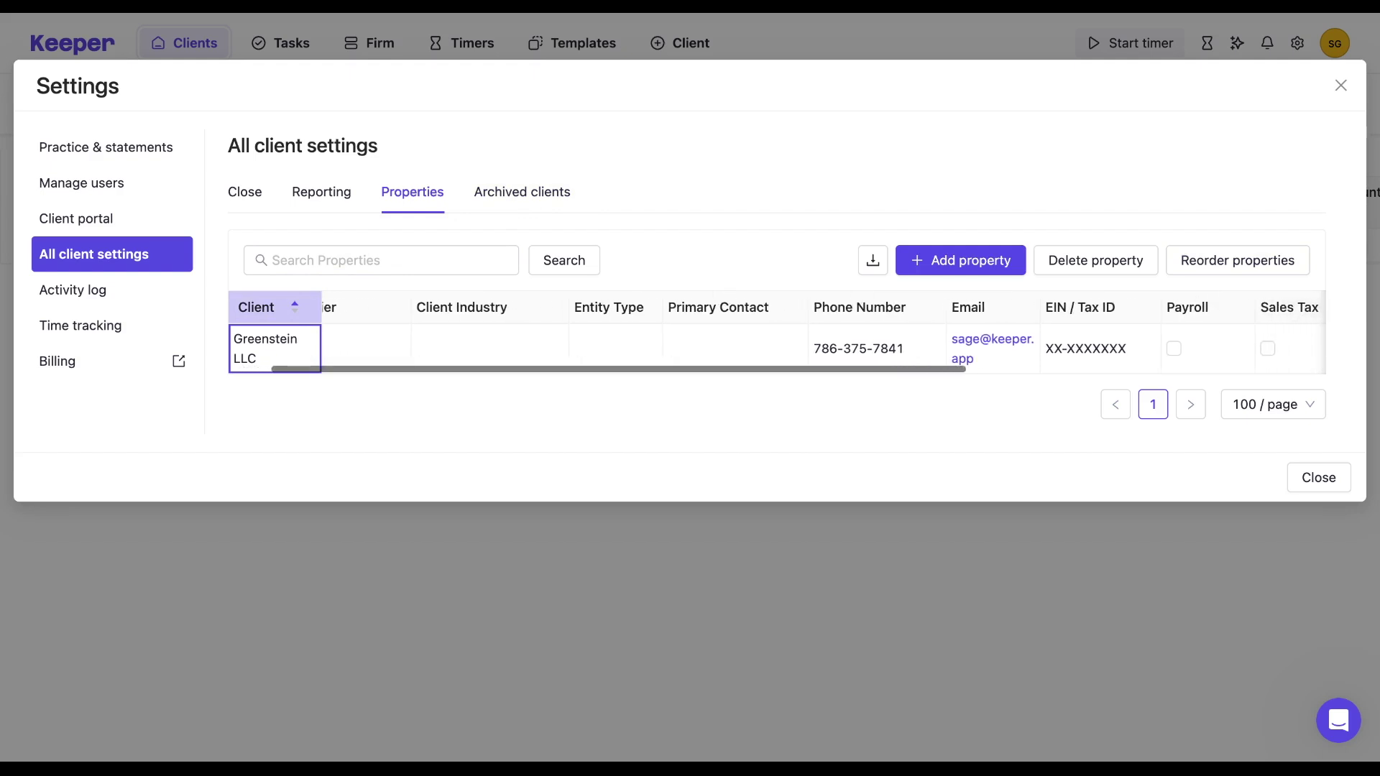
pyautogui.hscroll(5, 779, 337)
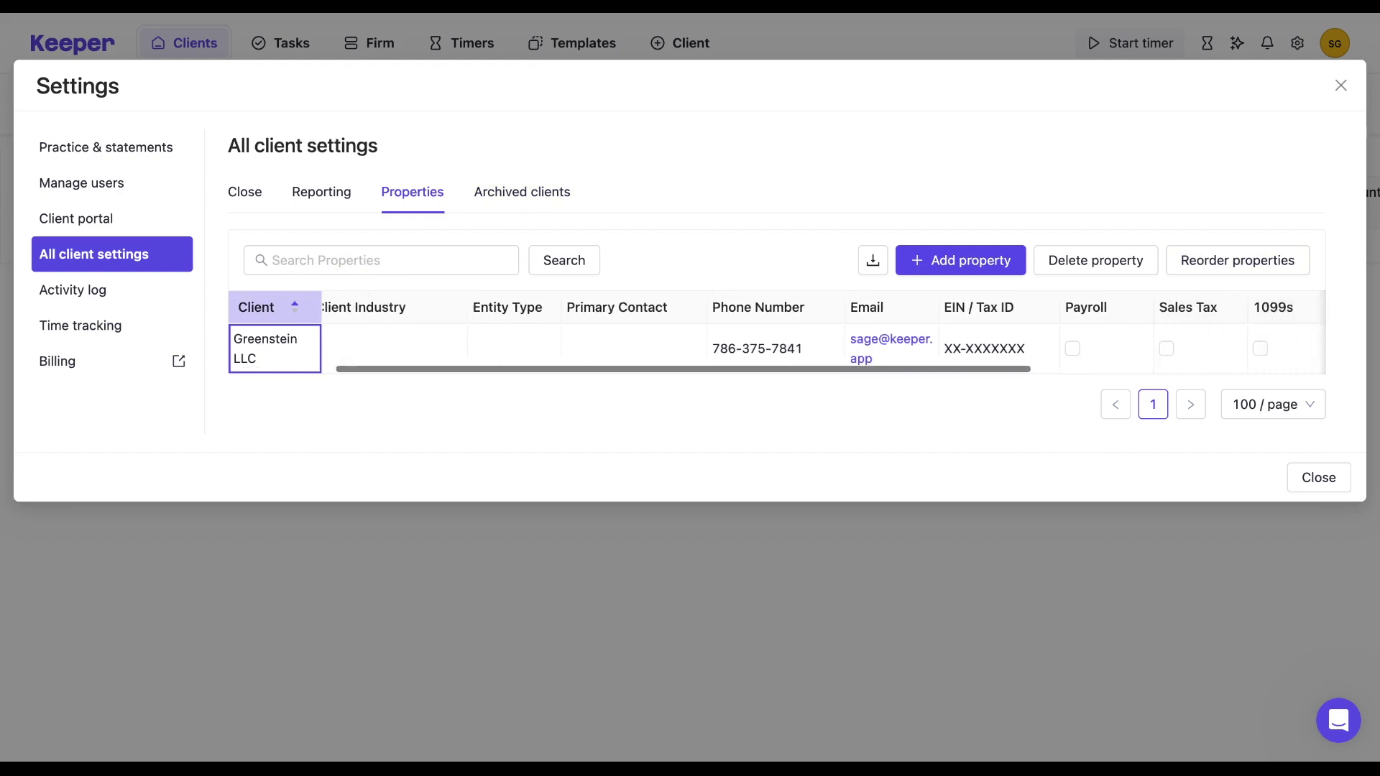
pyautogui.hscroll(5, 824, 337)
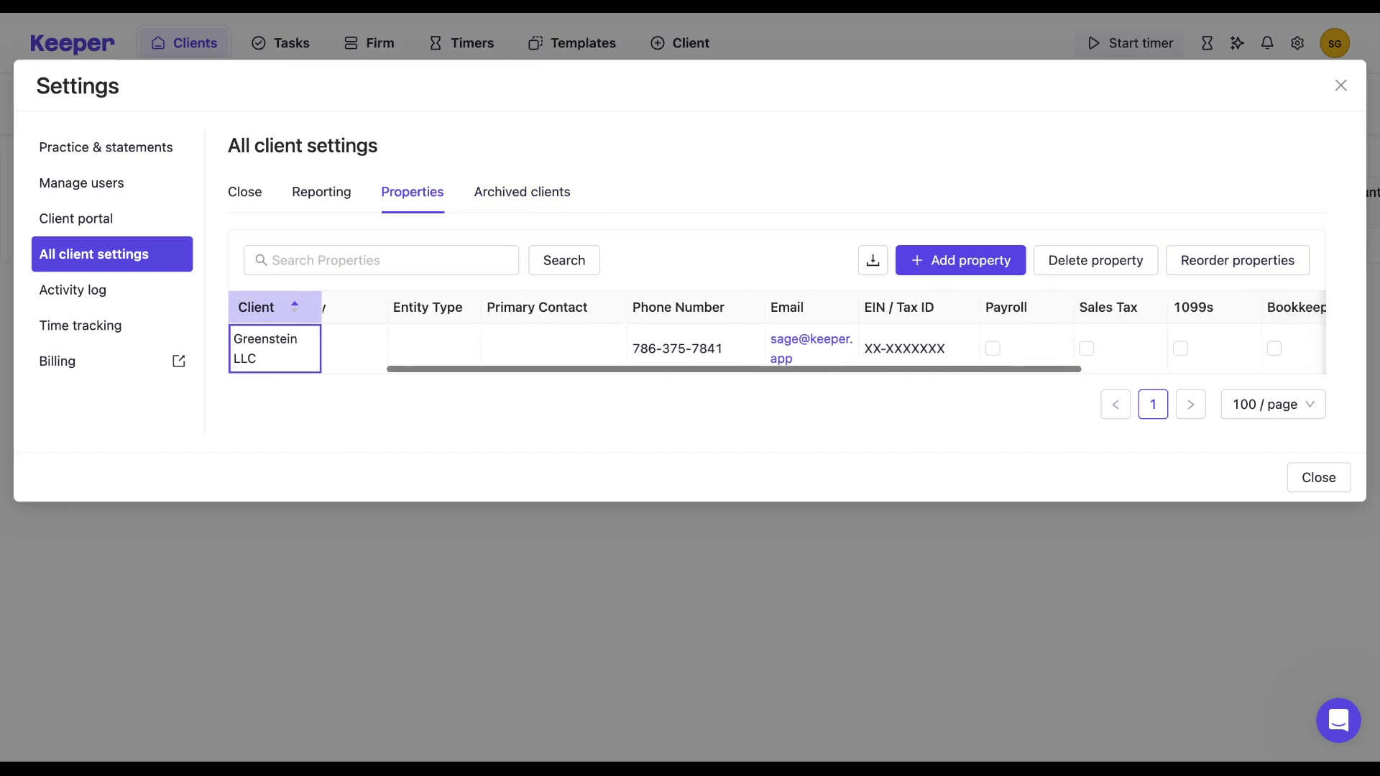
pyautogui.hscroll(3, 852, 337)
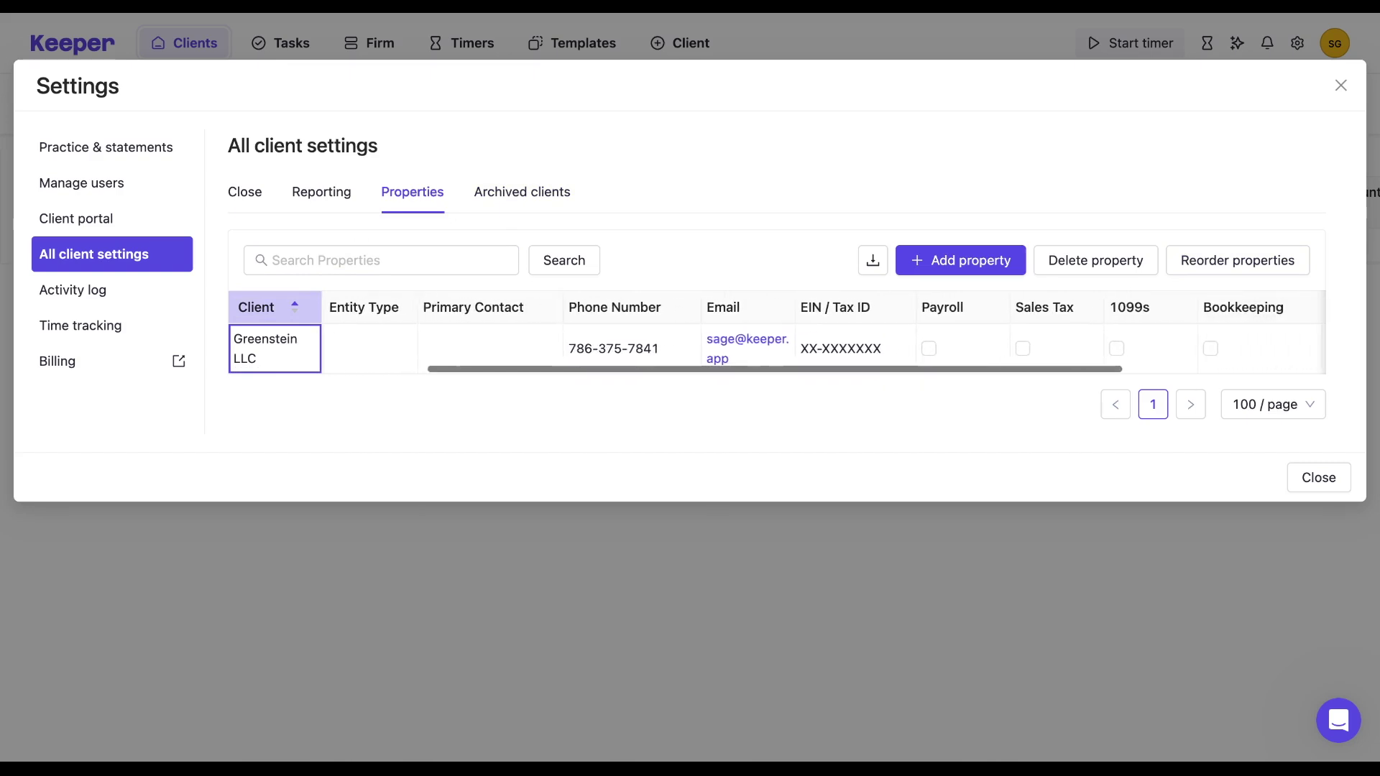
pyautogui.hscroll(5, 824, 337)
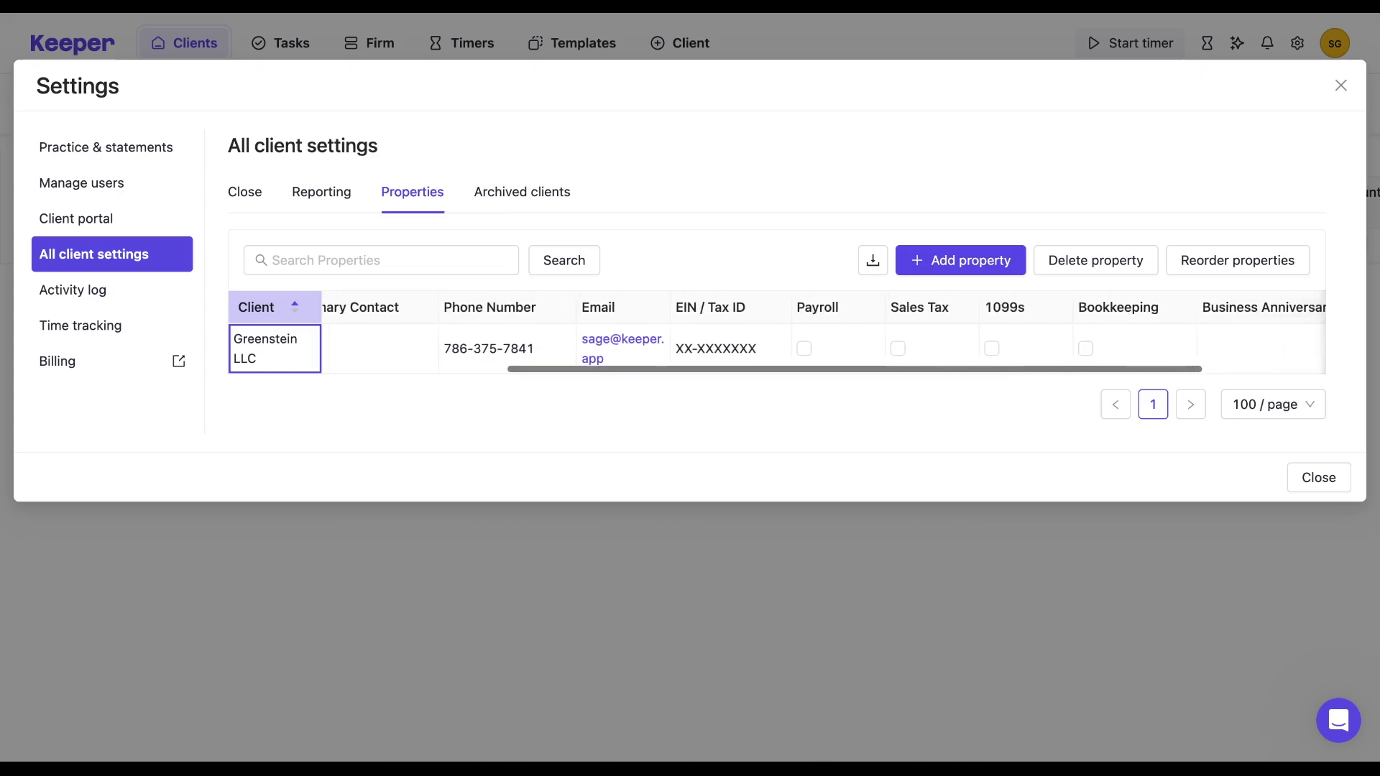
pyautogui.hscroll(4, 823, 337)
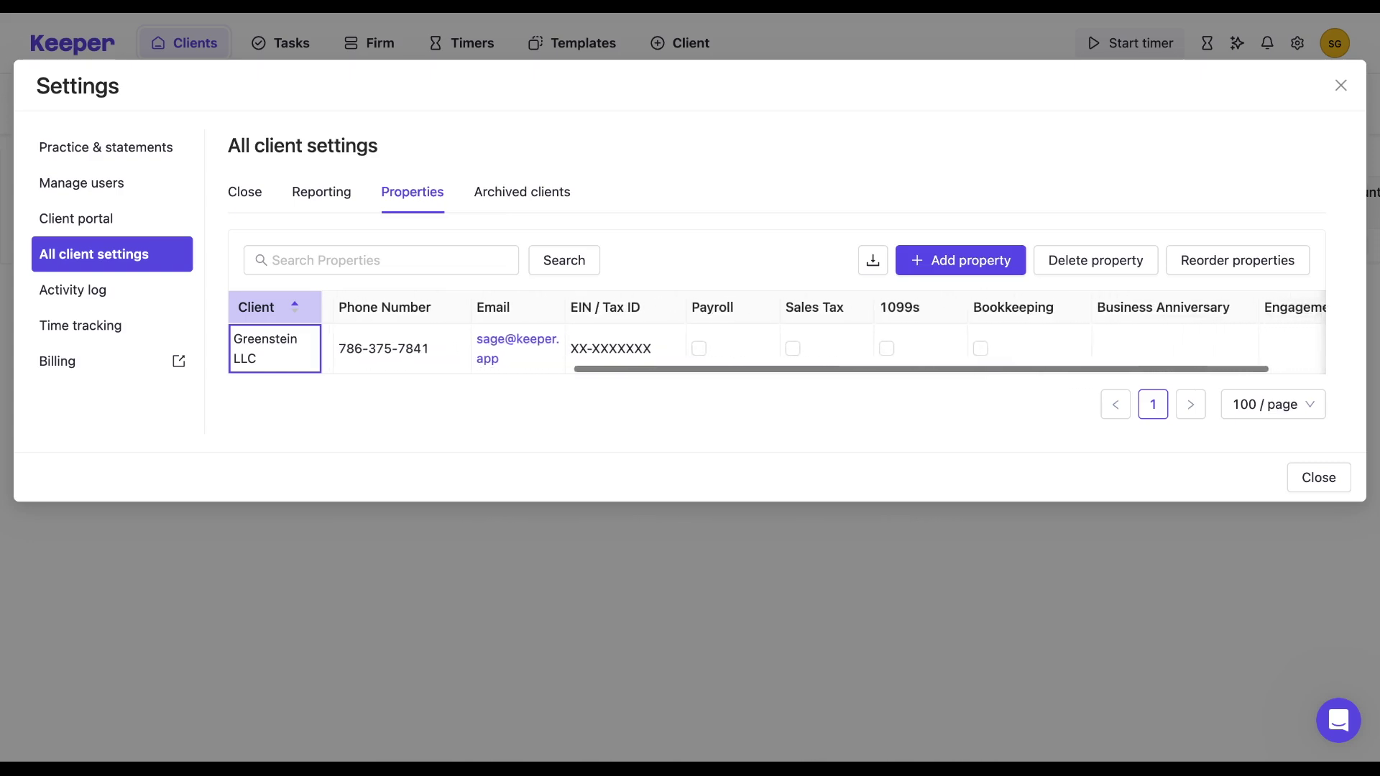
pyautogui.hscroll(2, 824, 337)
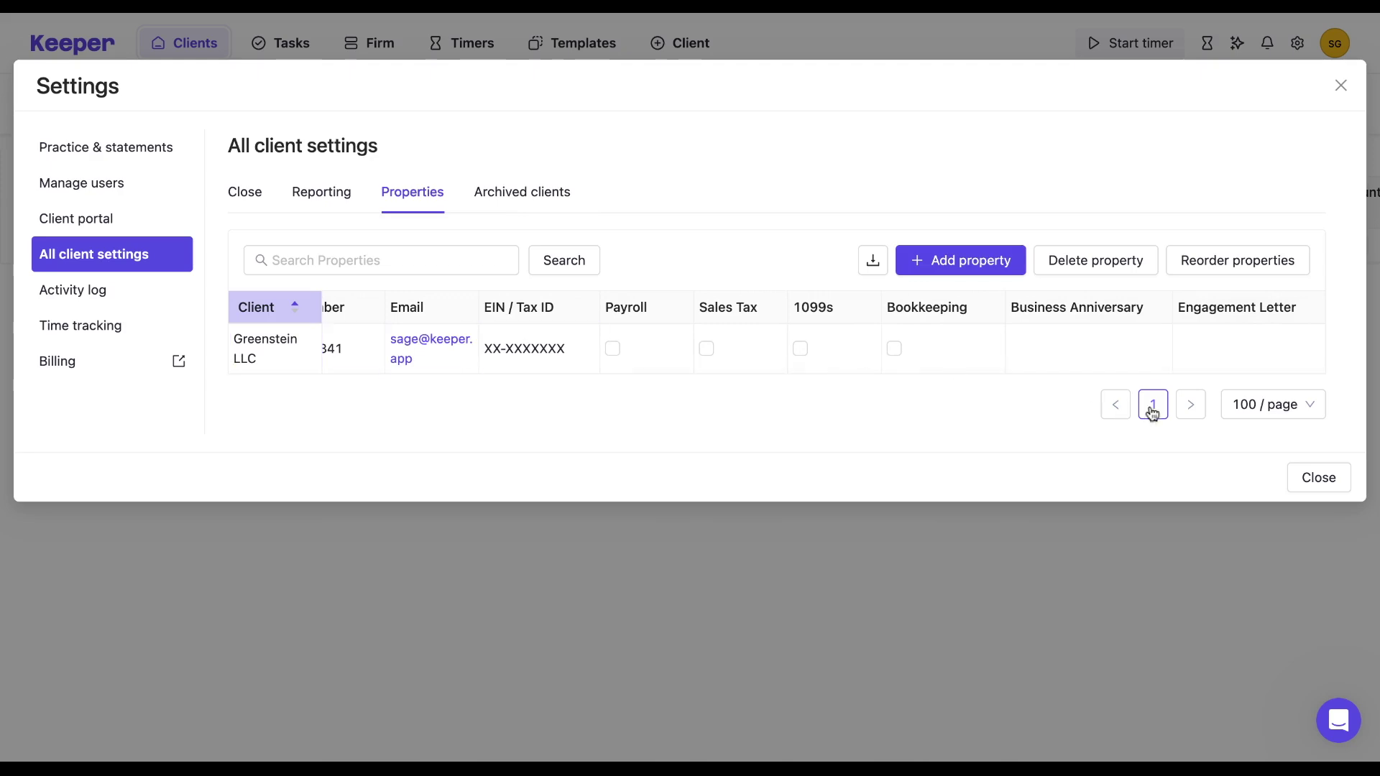
pyautogui.click(1303, 480)
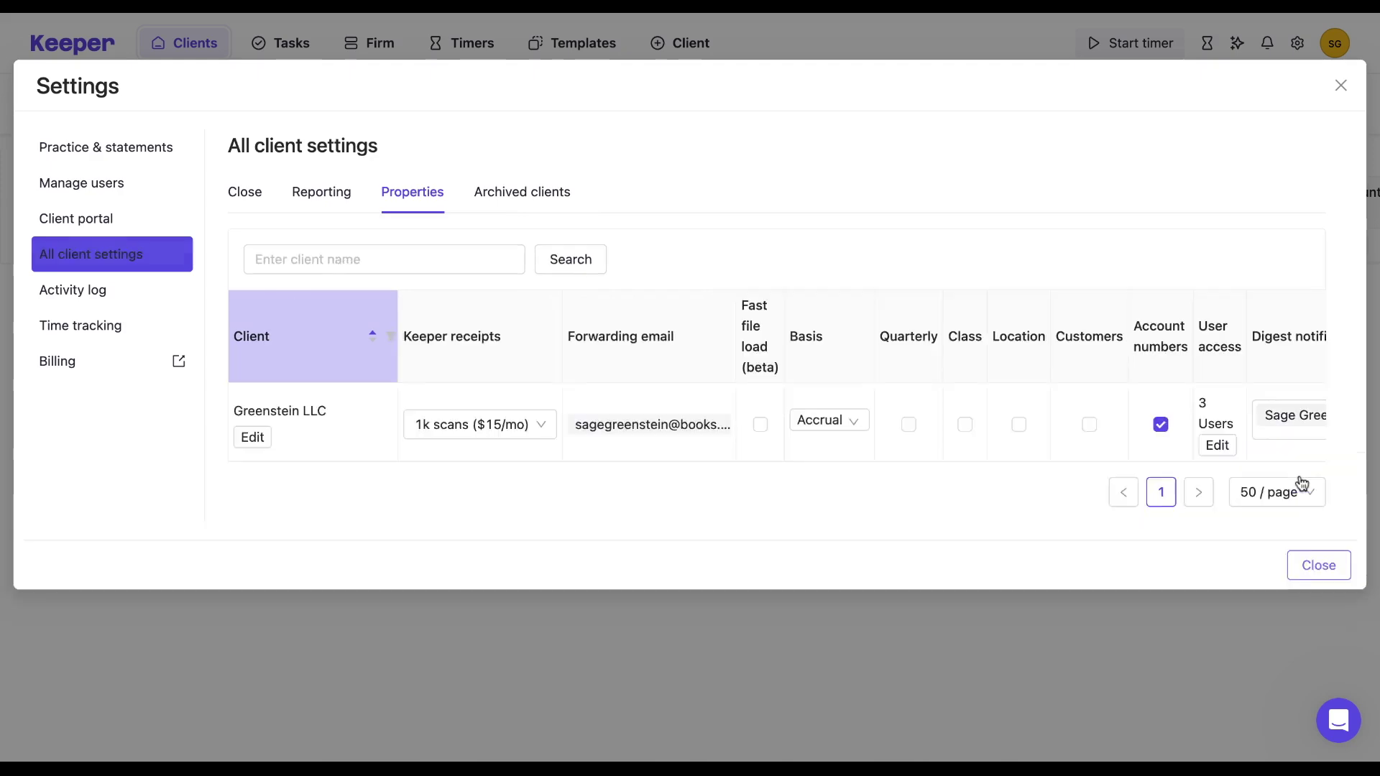
pyautogui.press('Escape')
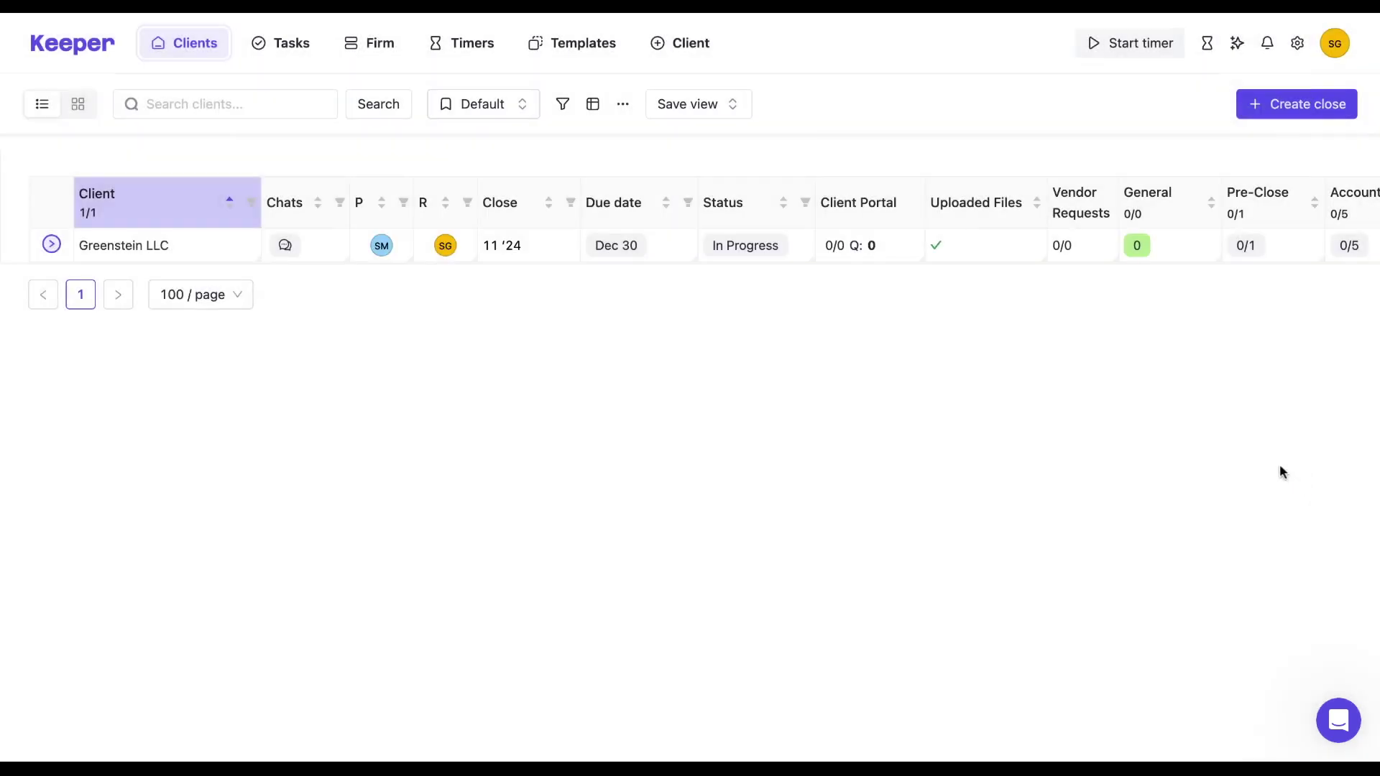
pyautogui.click(590, 107)
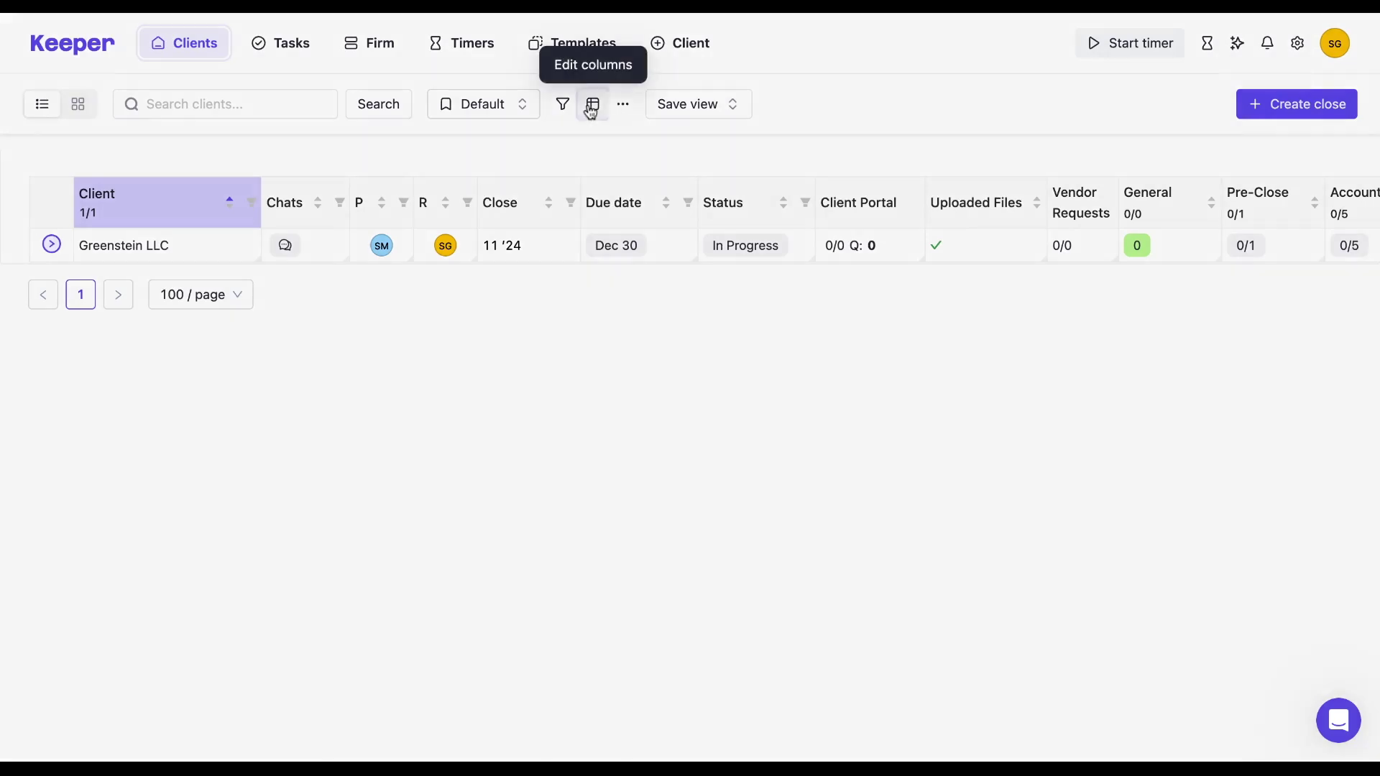
pyautogui.scroll(-5, 613, 340)
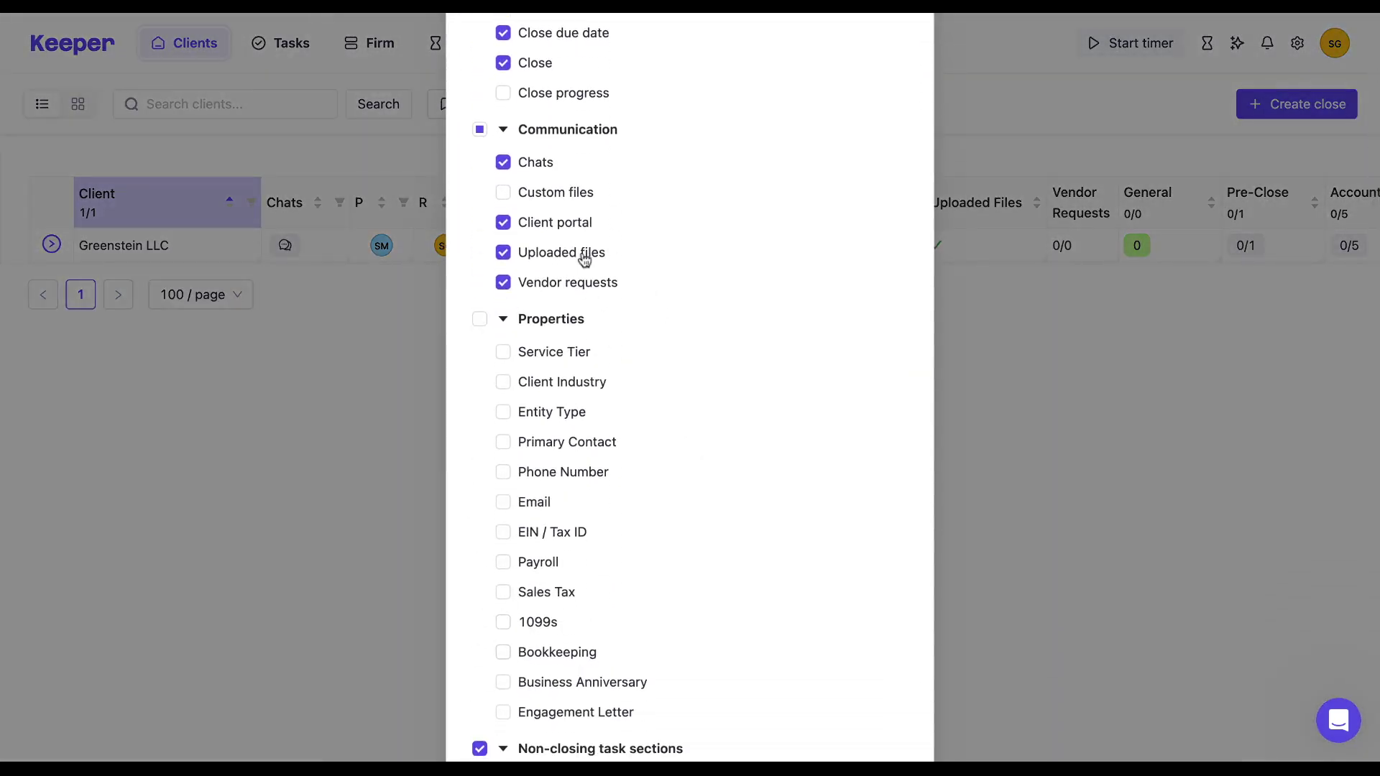
pyautogui.click(1054, 452)
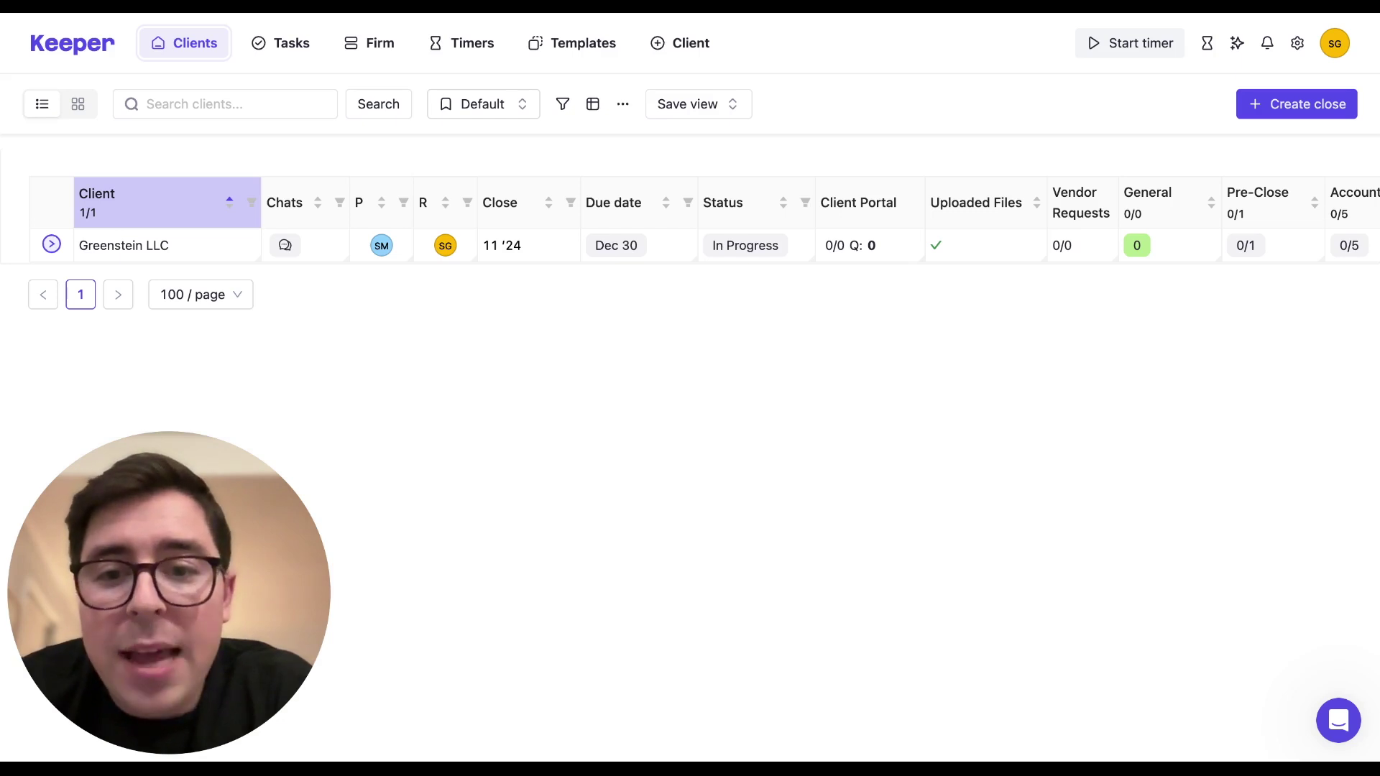
pyautogui.click(473, 103)
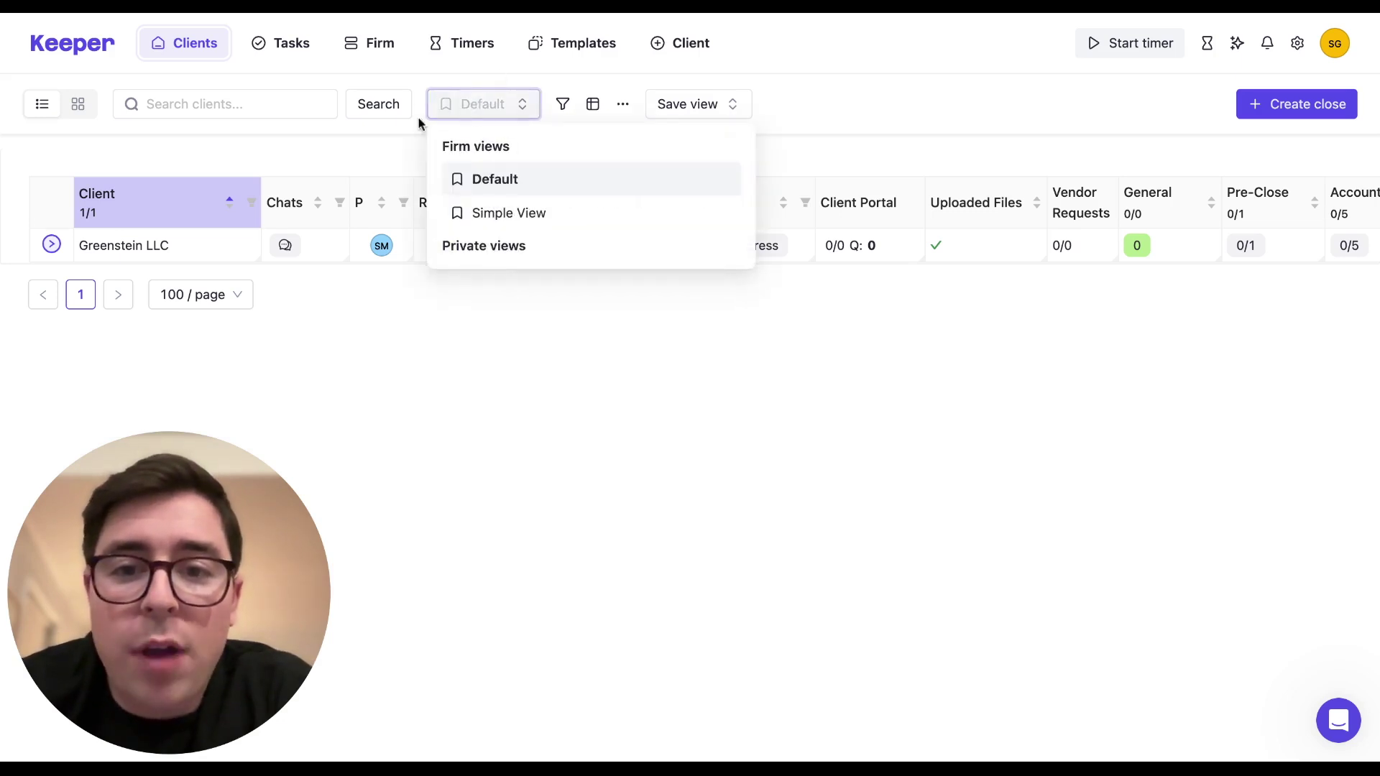
pyautogui.click(505, 185)
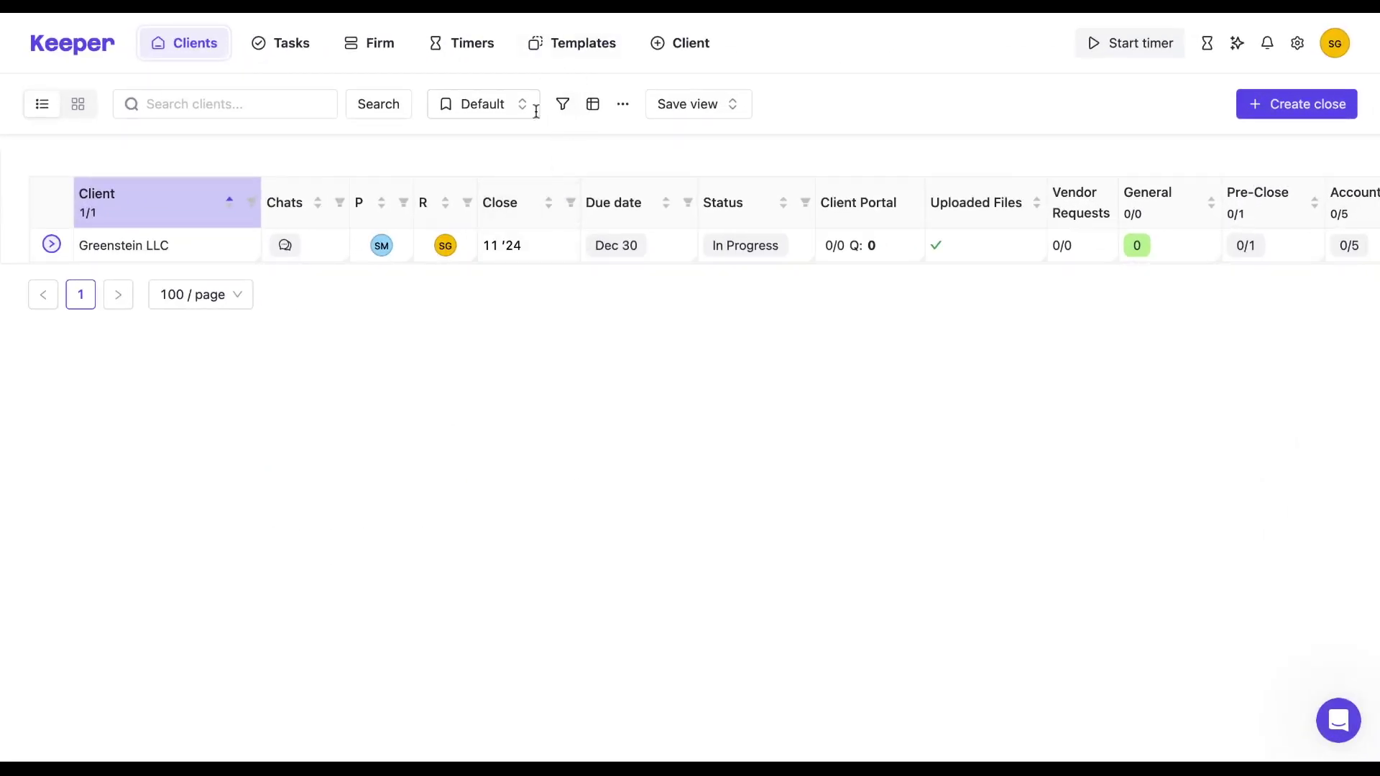
# Filter the client list to Monthly close frequency in Special filters, briefly trying Quarterly.
pyautogui.click(563, 105)
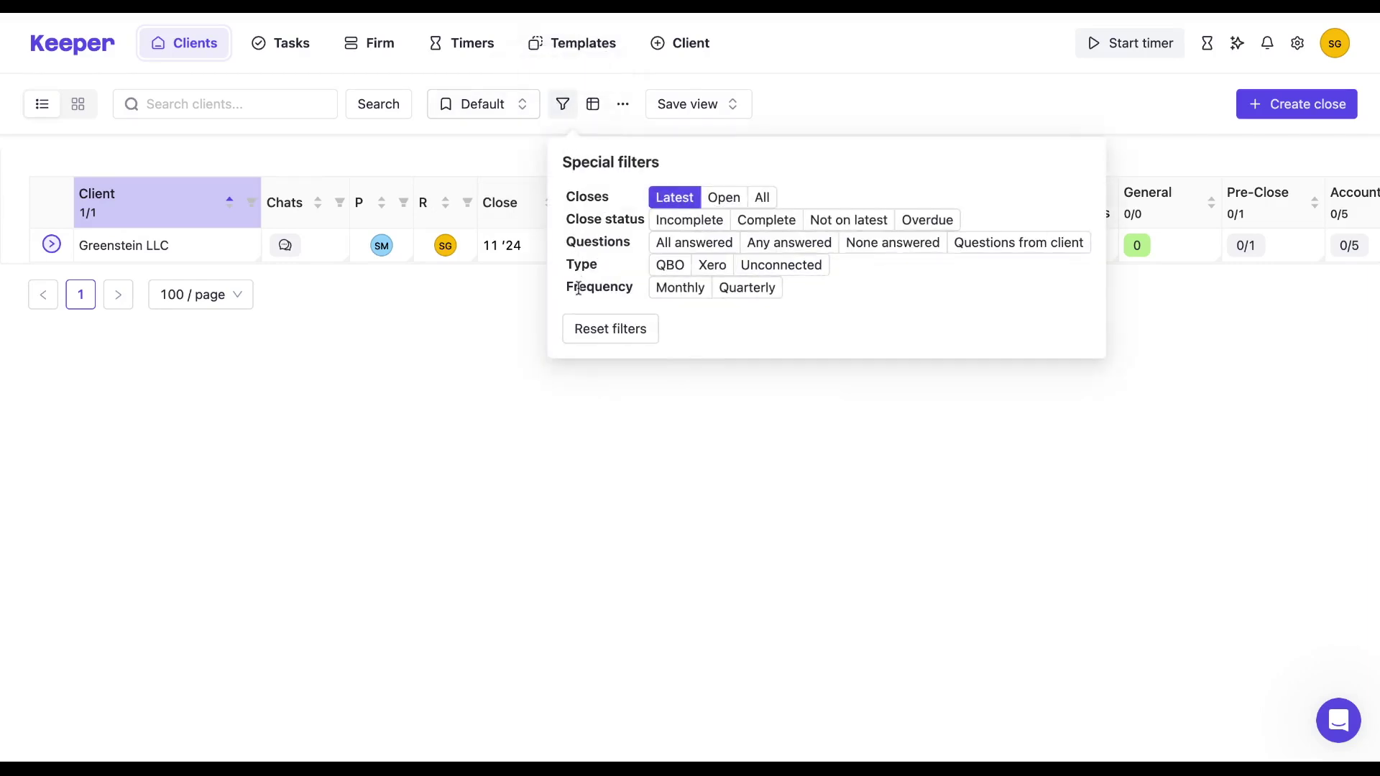
pyautogui.moveTo(638, 286); pyautogui.dragTo(566, 288)
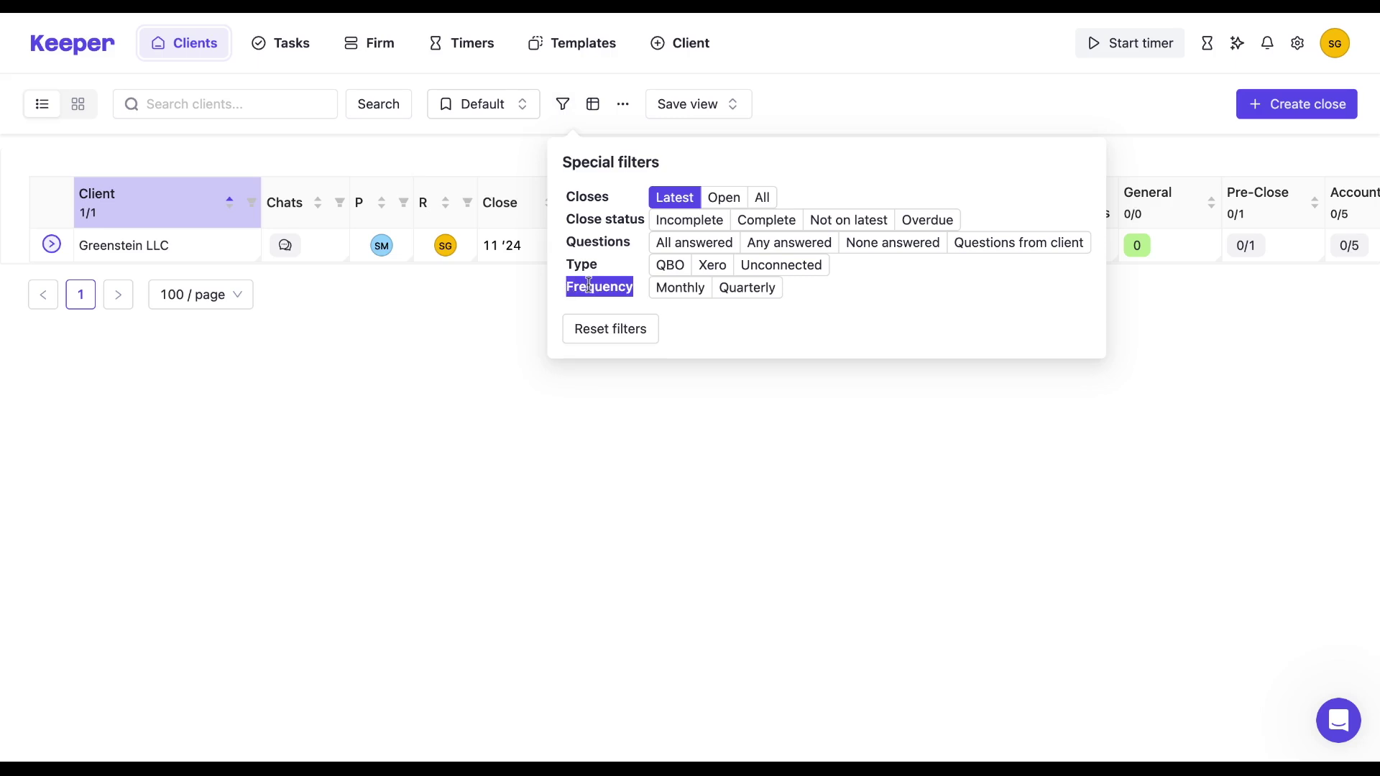
pyautogui.click(588, 286)
pyautogui.click(676, 288)
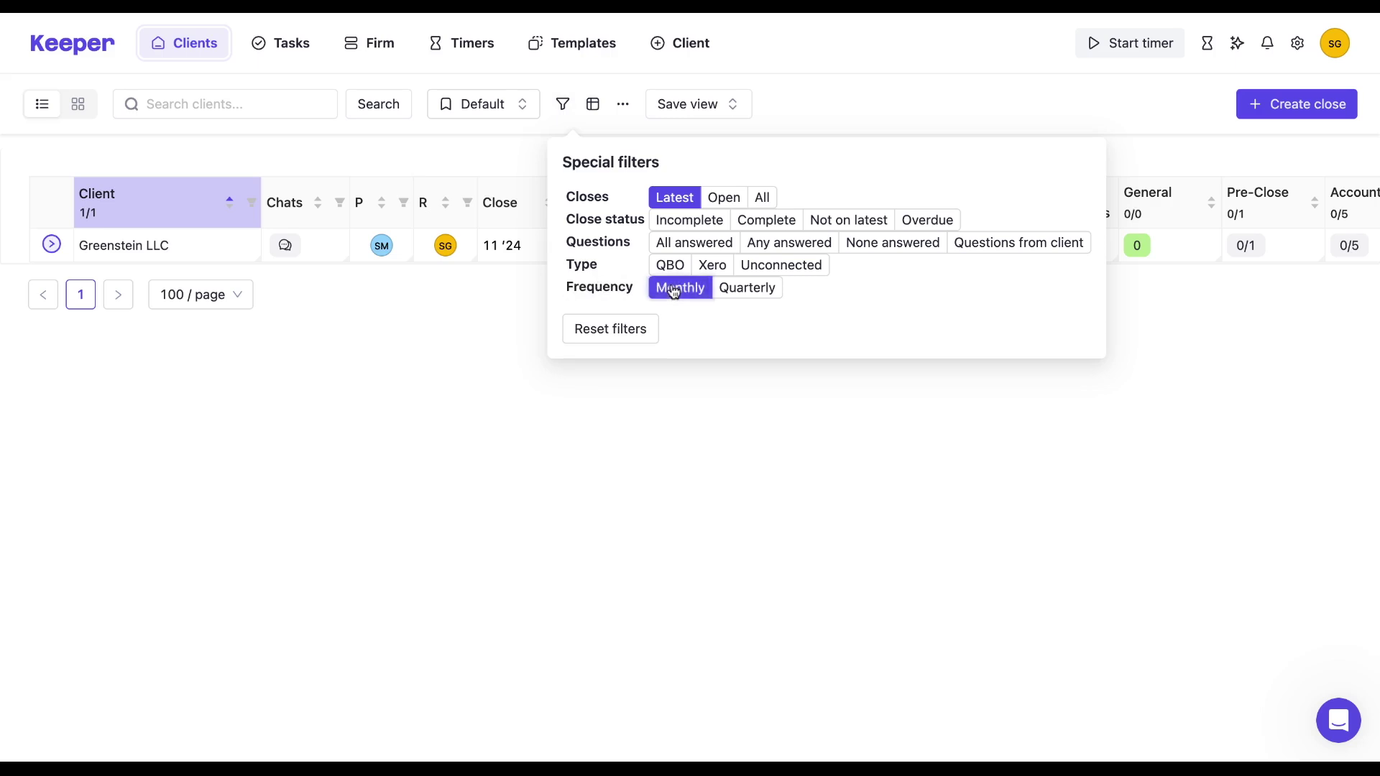
pyautogui.click(722, 288)
pyautogui.click(683, 290)
pyautogui.click(562, 104)
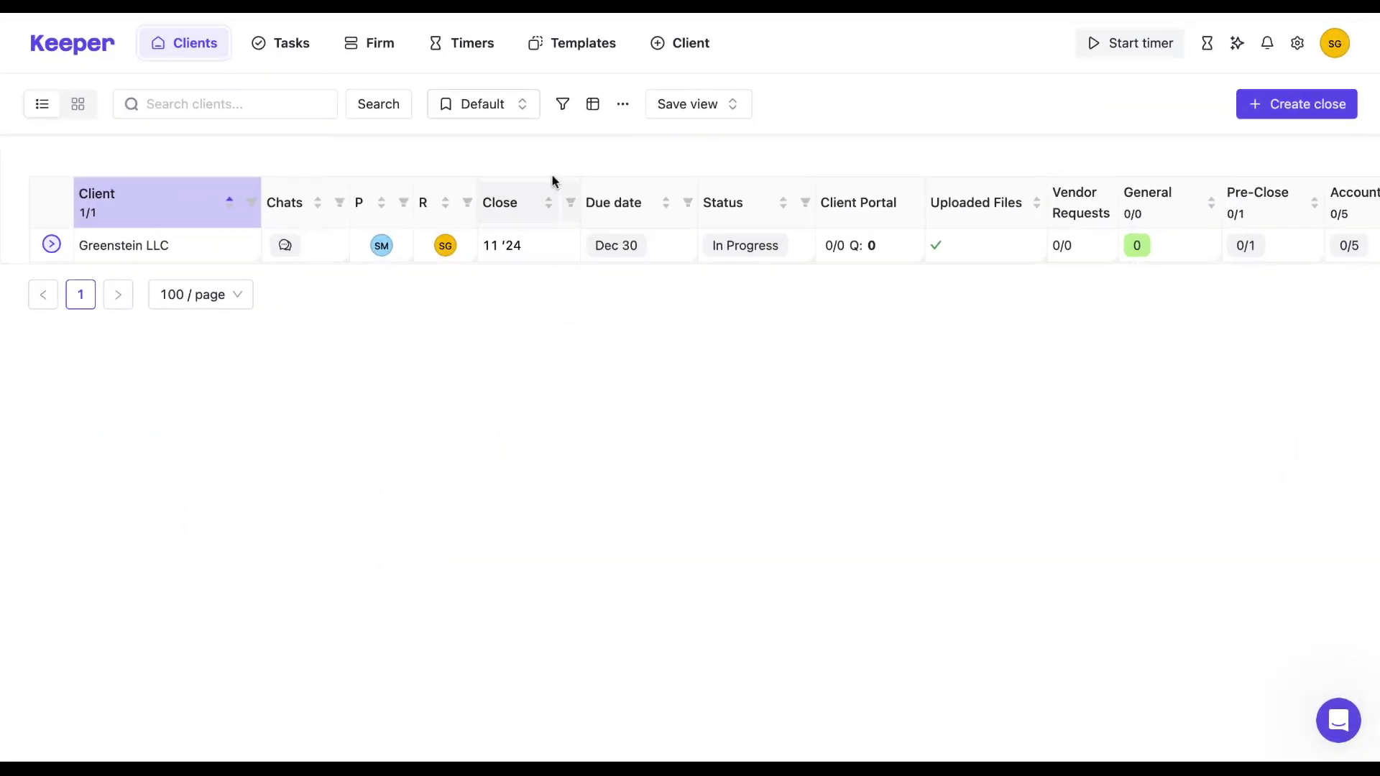
pyautogui.click(564, 106)
pyautogui.moveTo(631, 243); pyautogui.dragTo(566, 243)
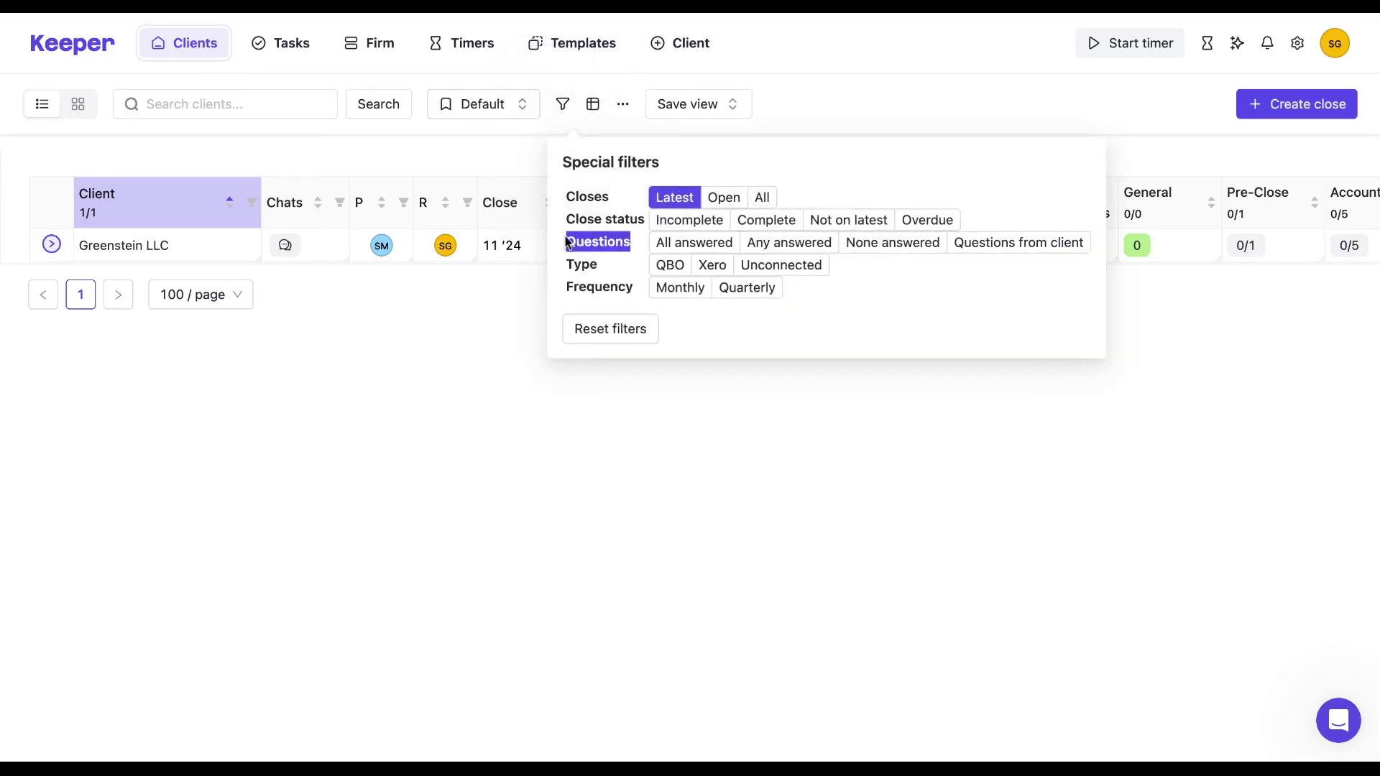
pyautogui.click(778, 247)
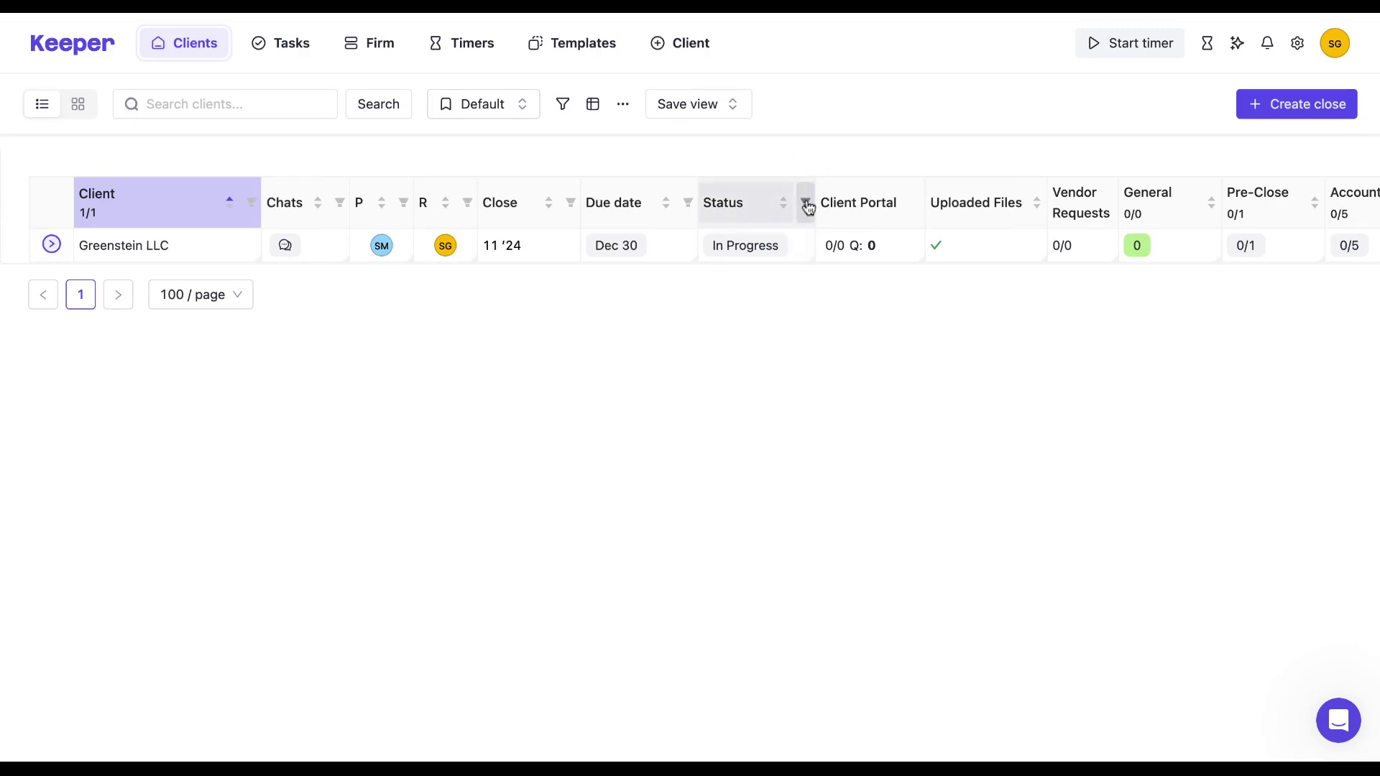
pyautogui.click(806, 204)
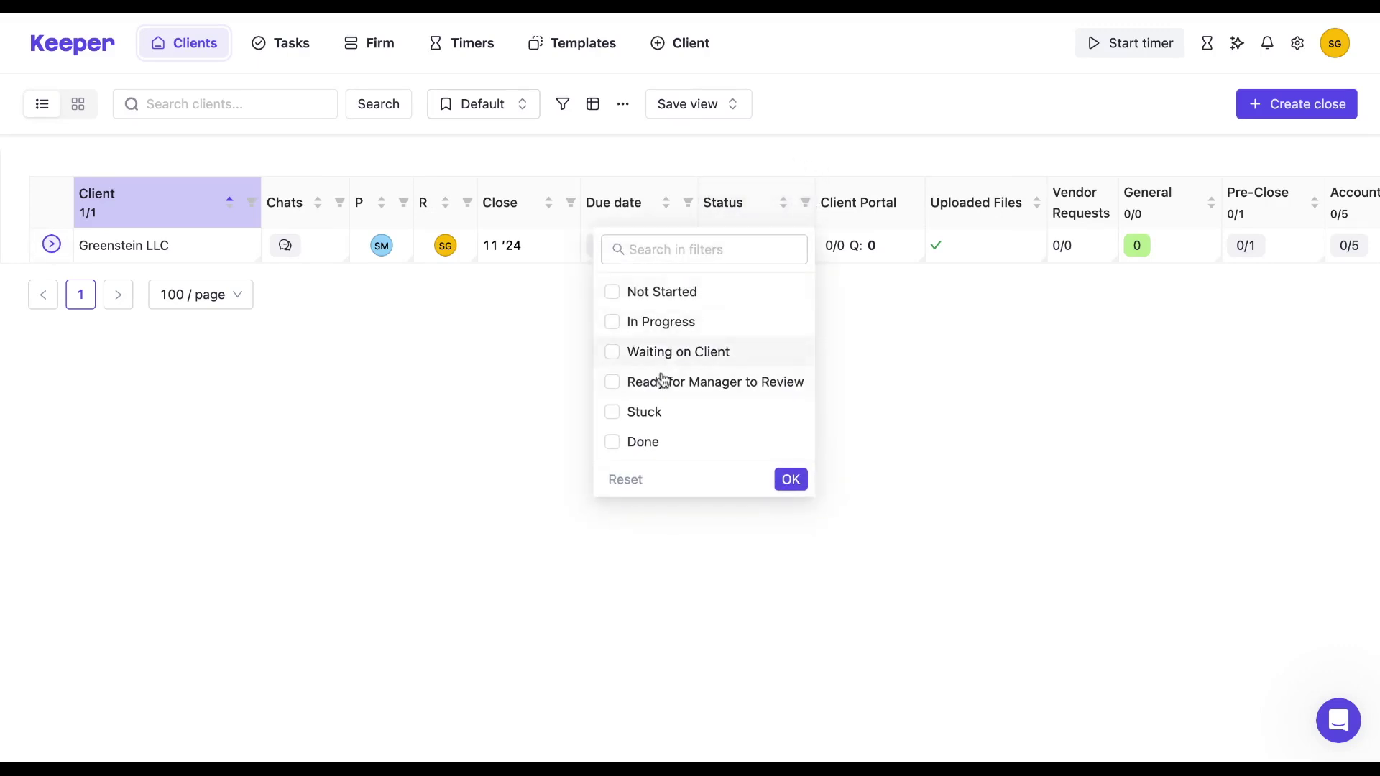
pyautogui.click(632, 392)
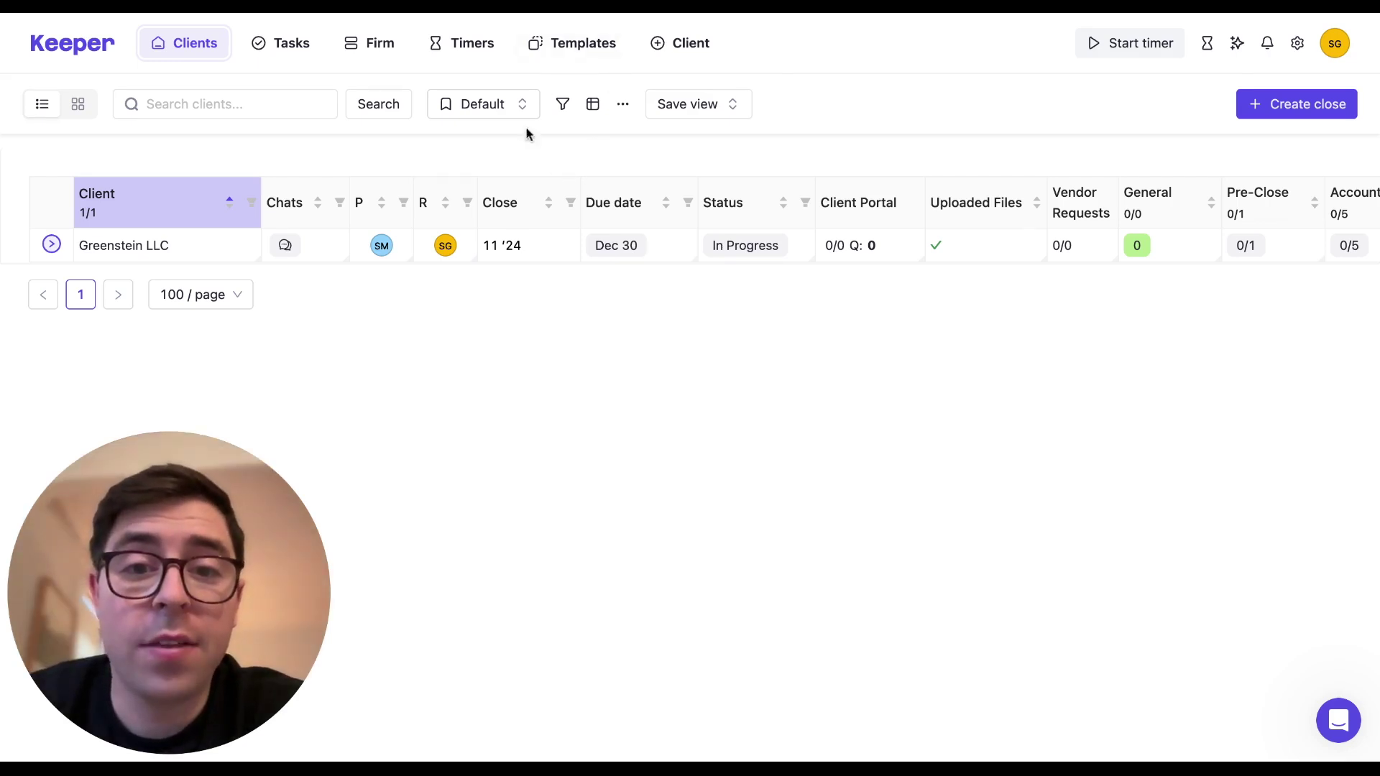
pyautogui.click(594, 103)
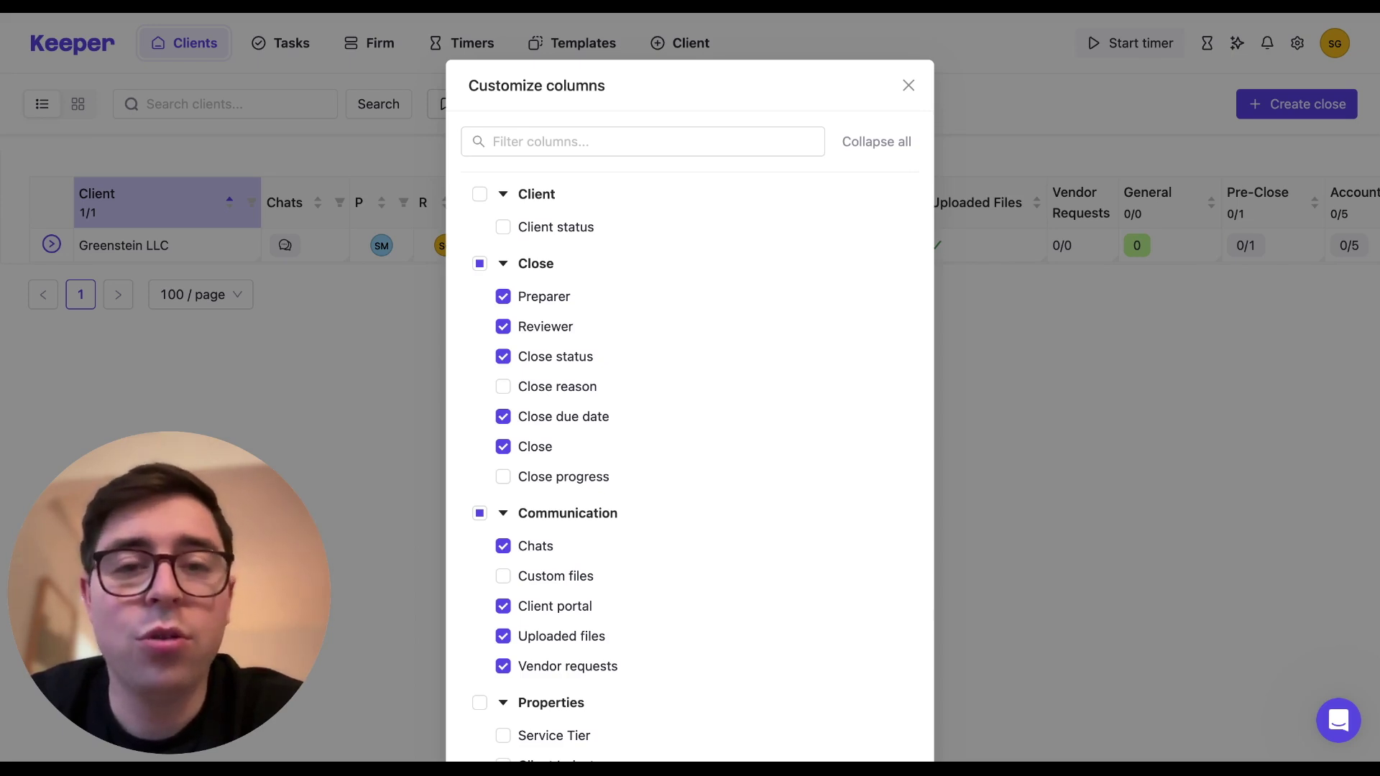
# Tick Service Tier, Client Industry and Entity Type under Properties in Customize columns.
pyautogui.scroll(-10, 690, 402)
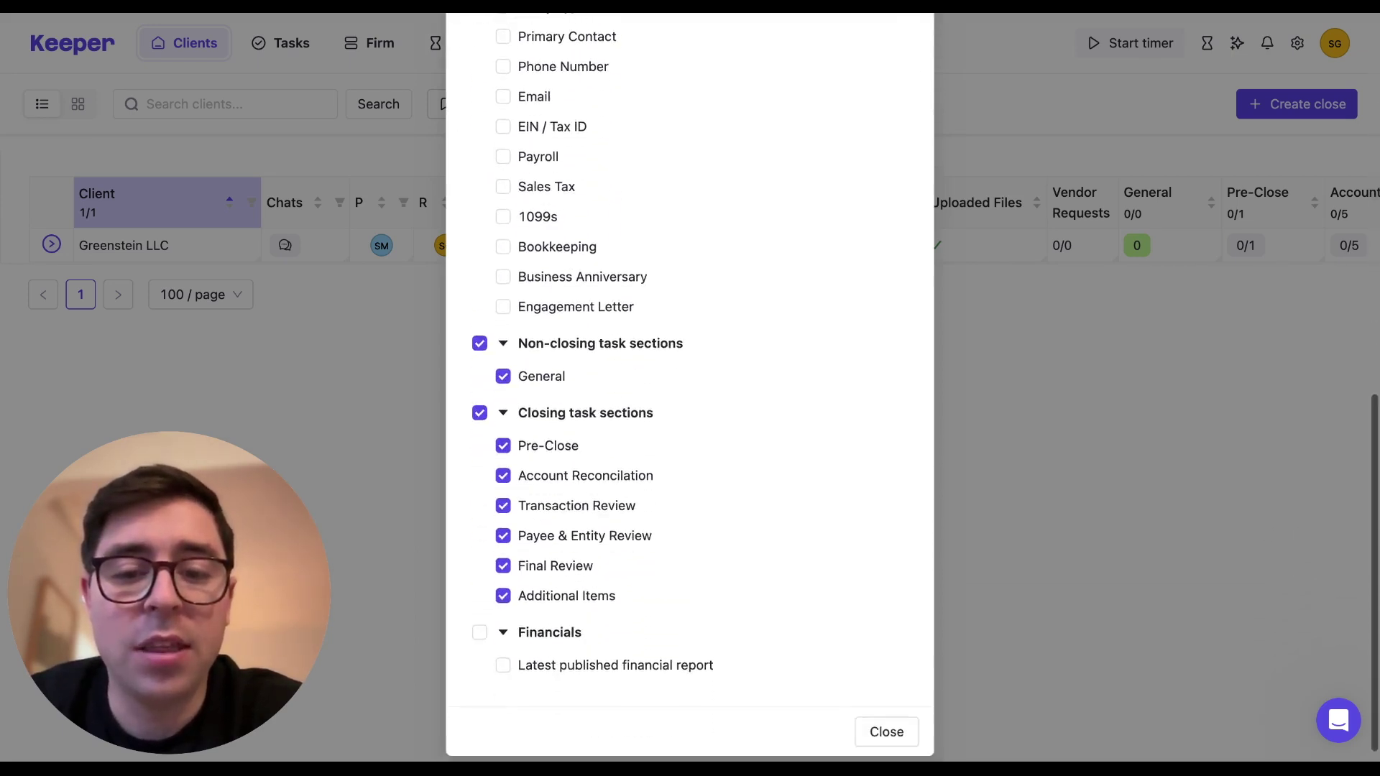
pyautogui.scroll(3, 647, 123)
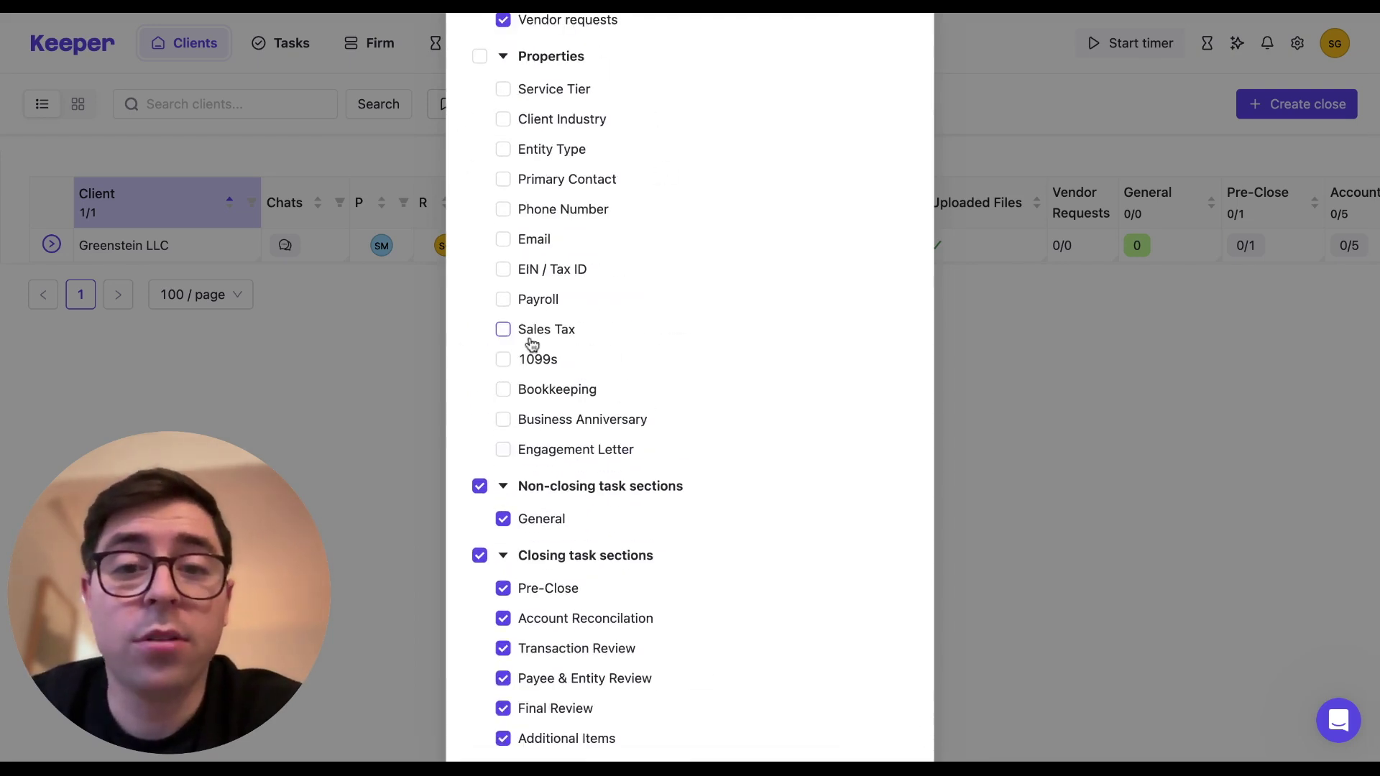
pyautogui.click(503, 89)
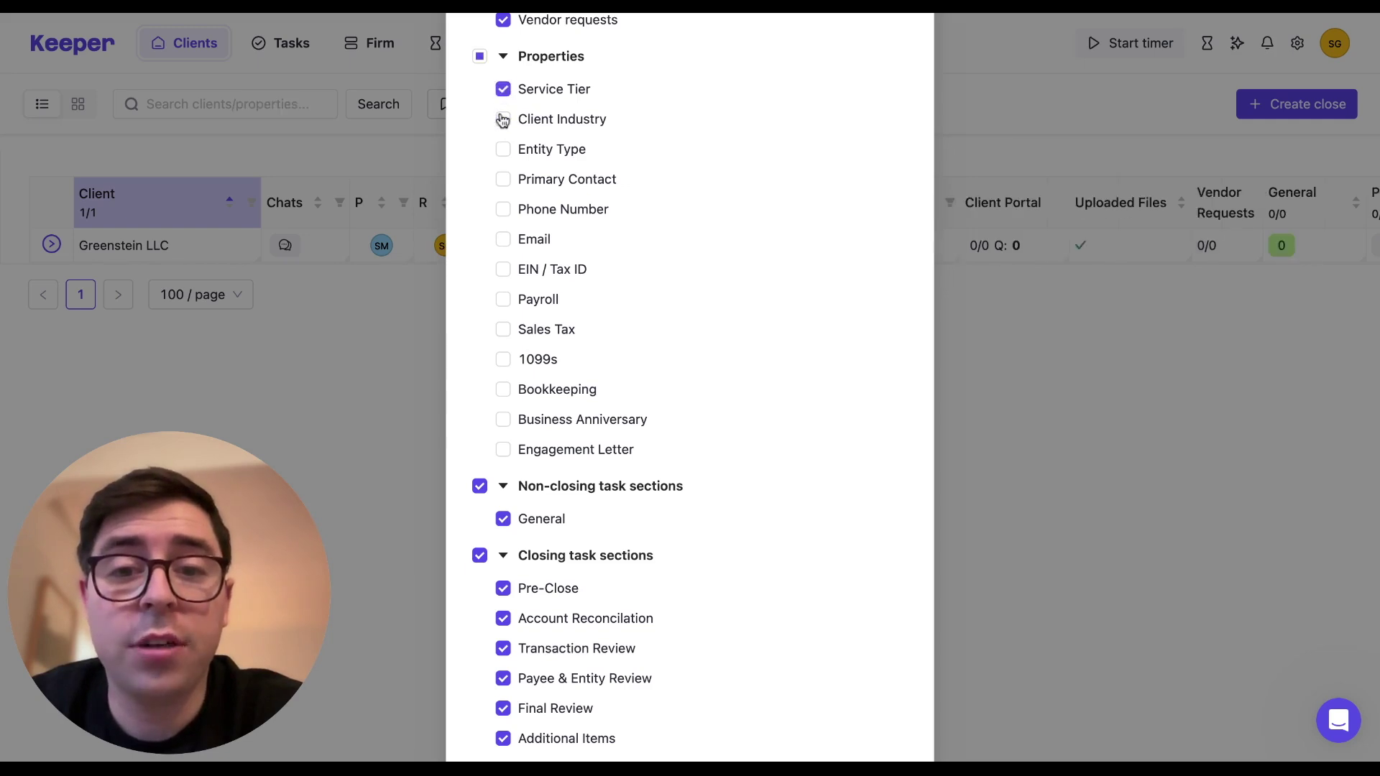
pyautogui.click(502, 119)
pyautogui.click(503, 150)
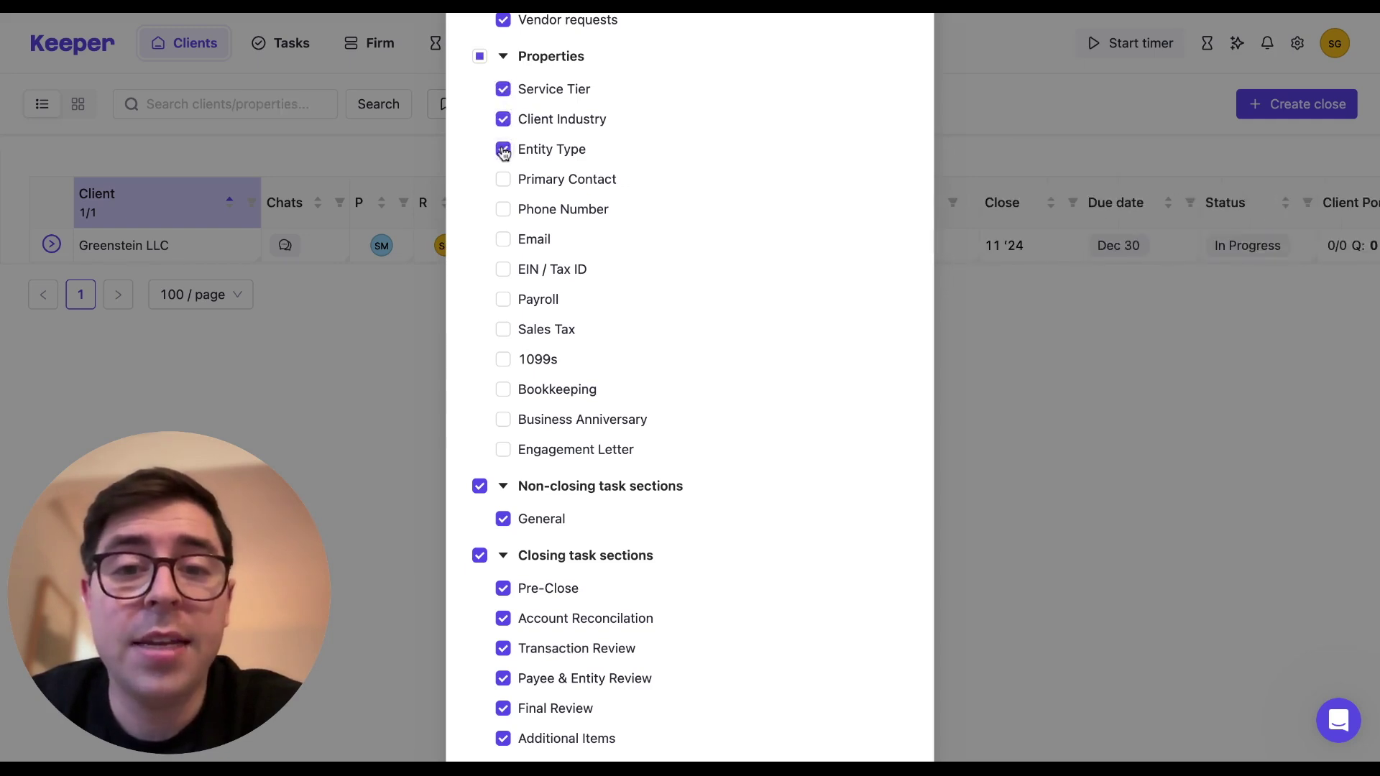
pyautogui.click(960, 373)
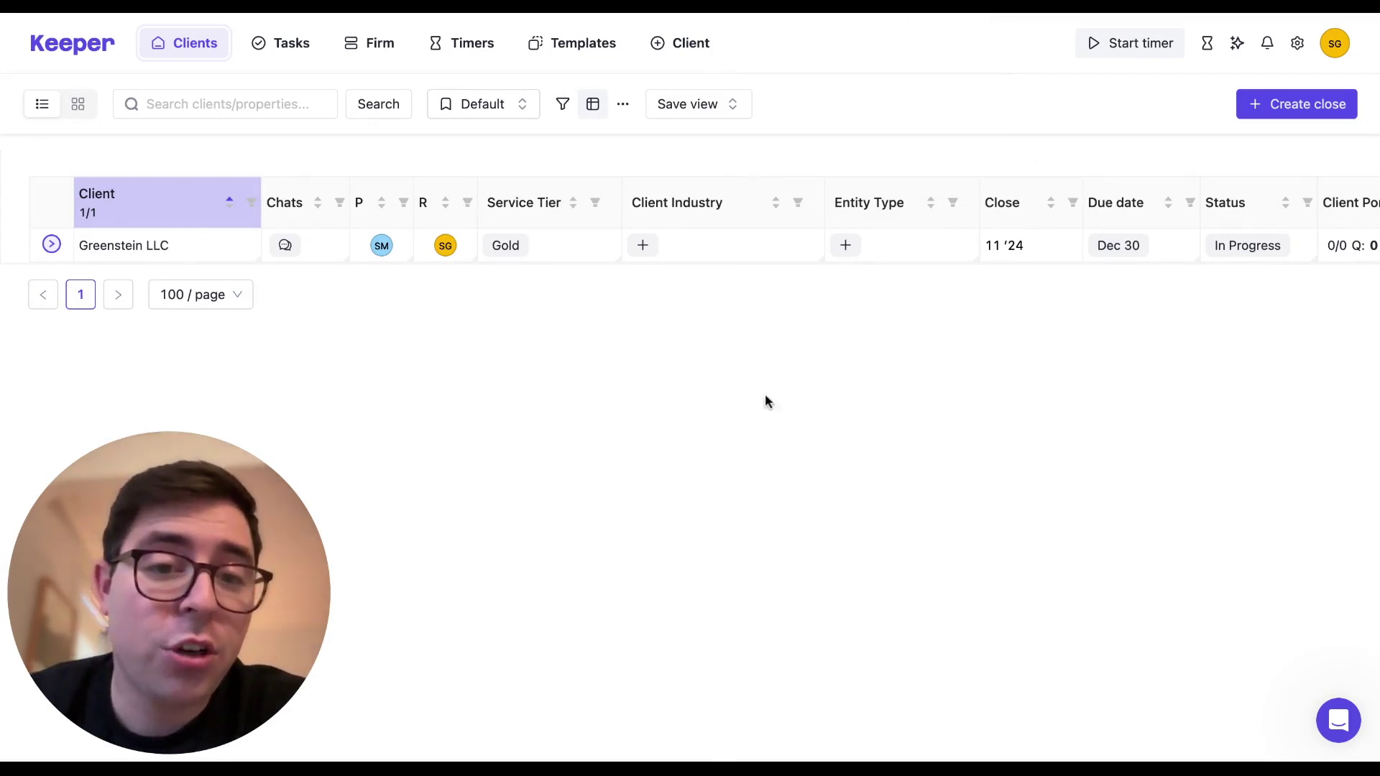
# View Greenstein LLC's Client Industry and Entity Type option lists.
pyautogui.click(754, 258)
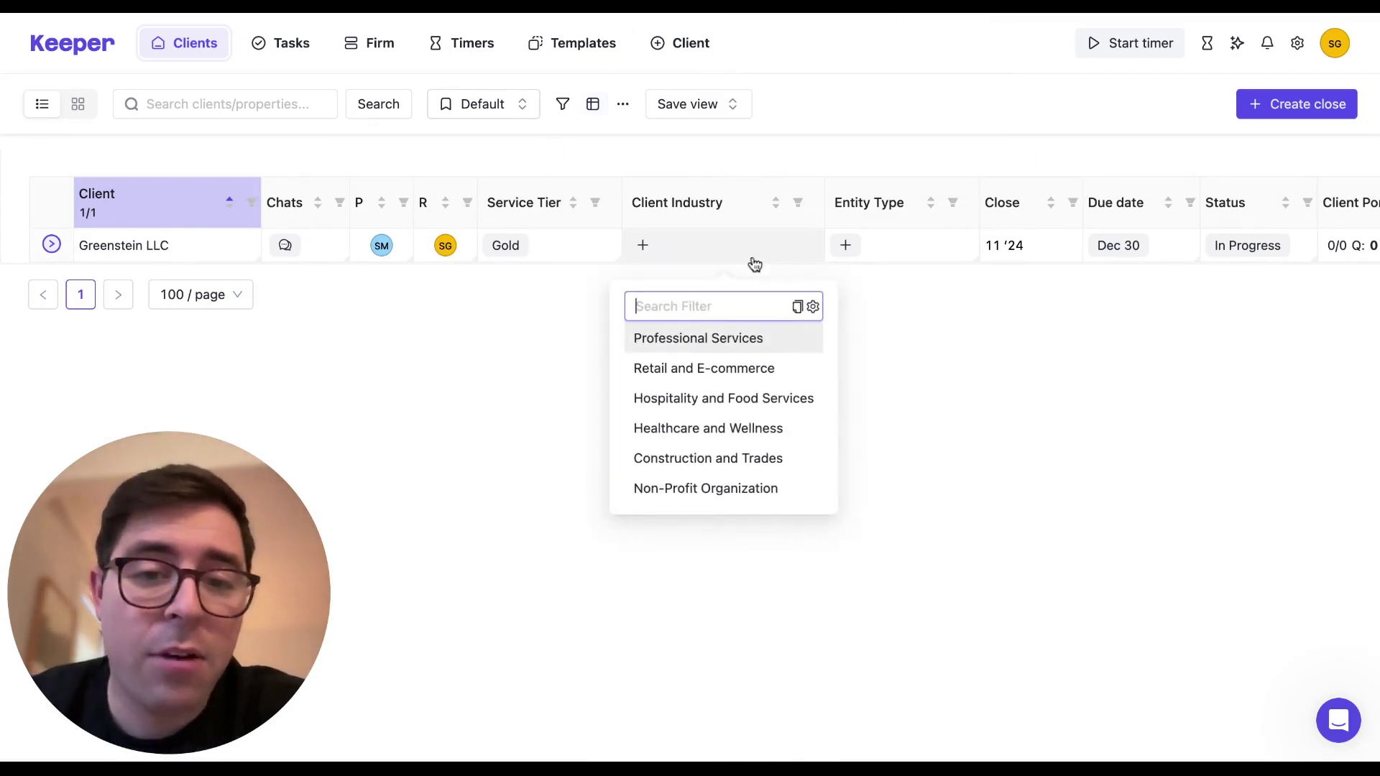
pyautogui.click(903, 249)
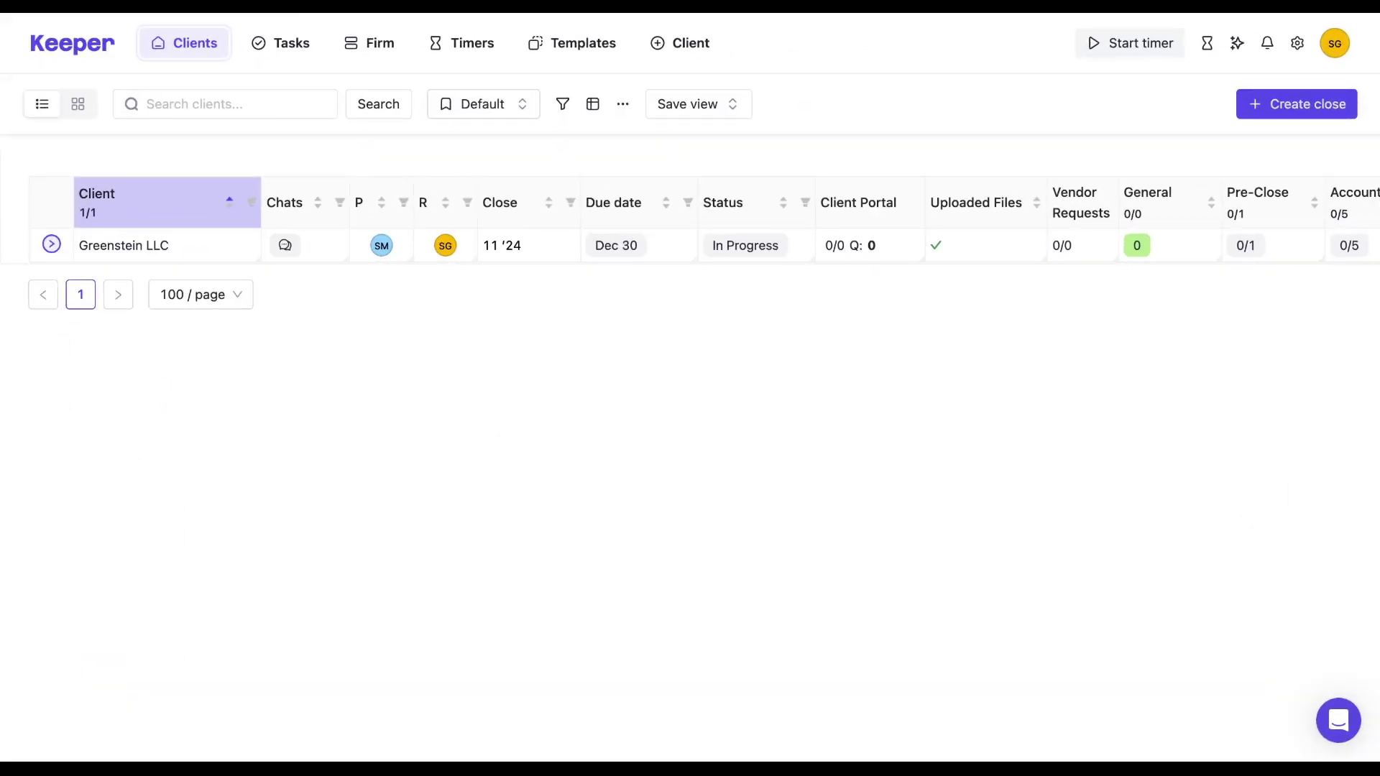
# Change Greenstein LLC's close status to Ready for Manager to Review.
pyautogui.click(737, 253)
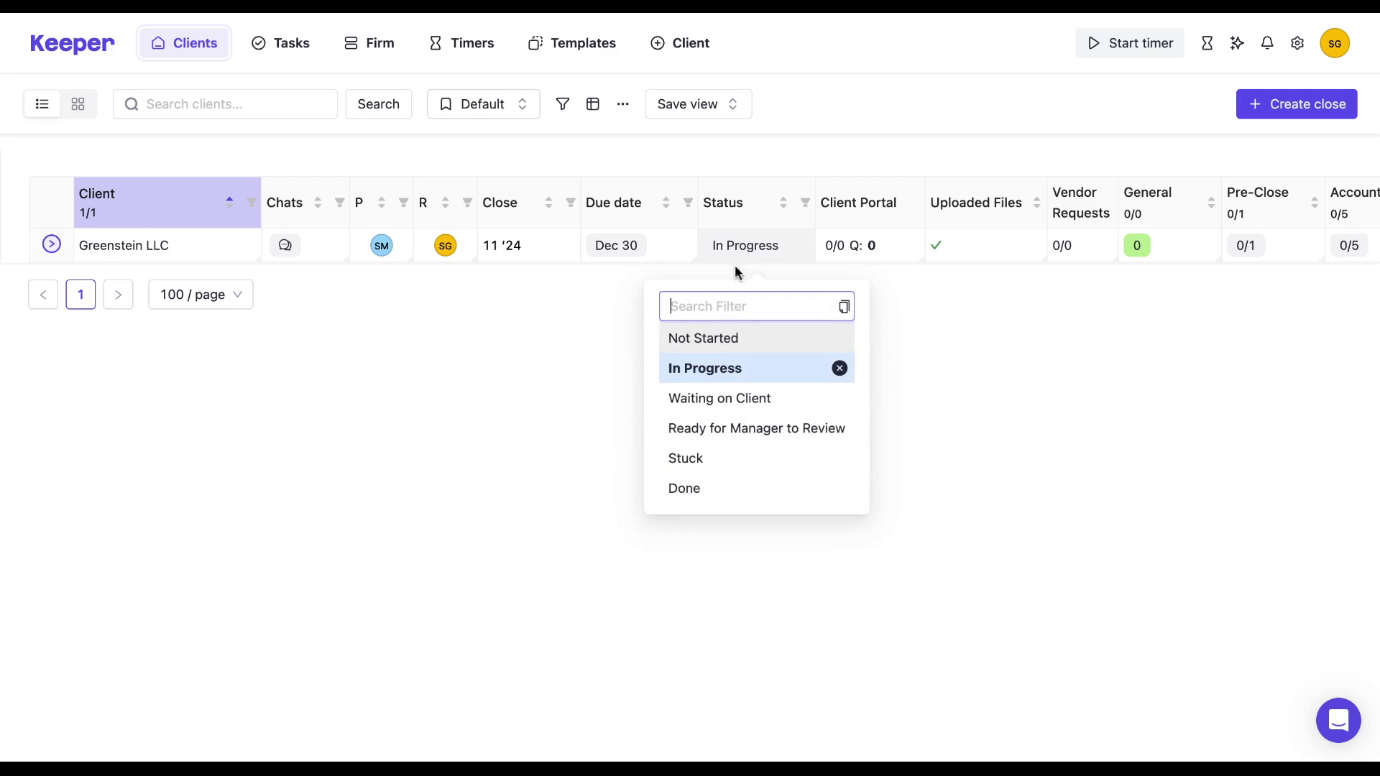
pyautogui.click(755, 429)
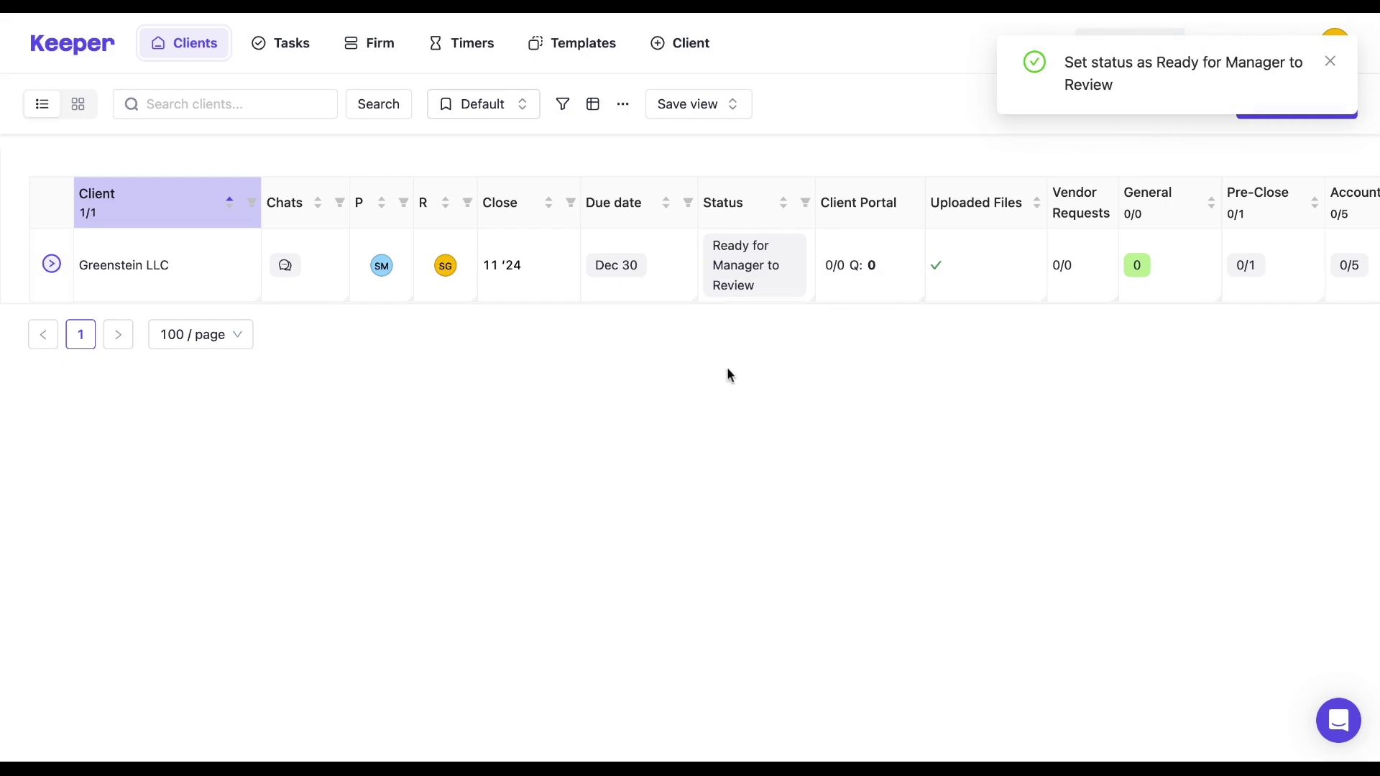
pyautogui.click(594, 106)
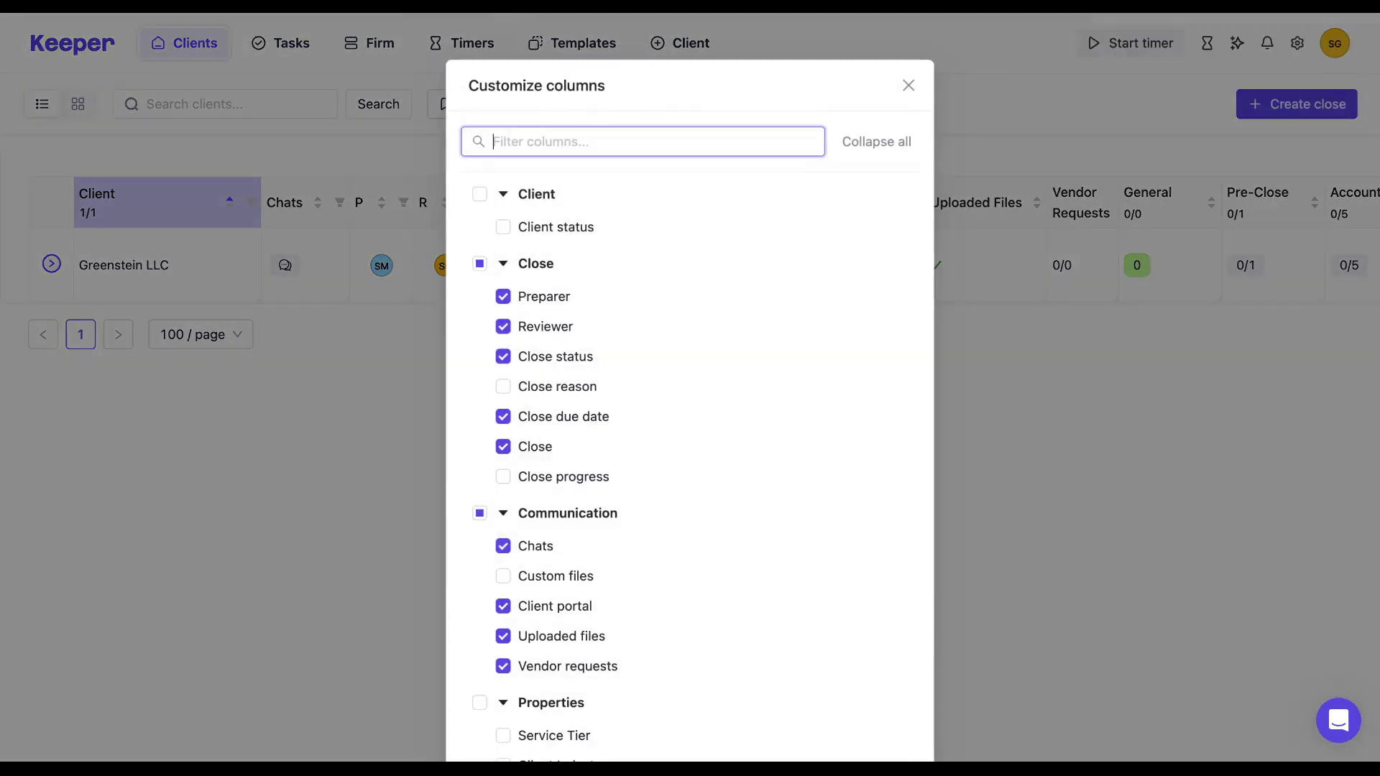
# Remove the Chats, Client portal, Uploaded files and Vendor requests columns.
pyautogui.click(504, 552)
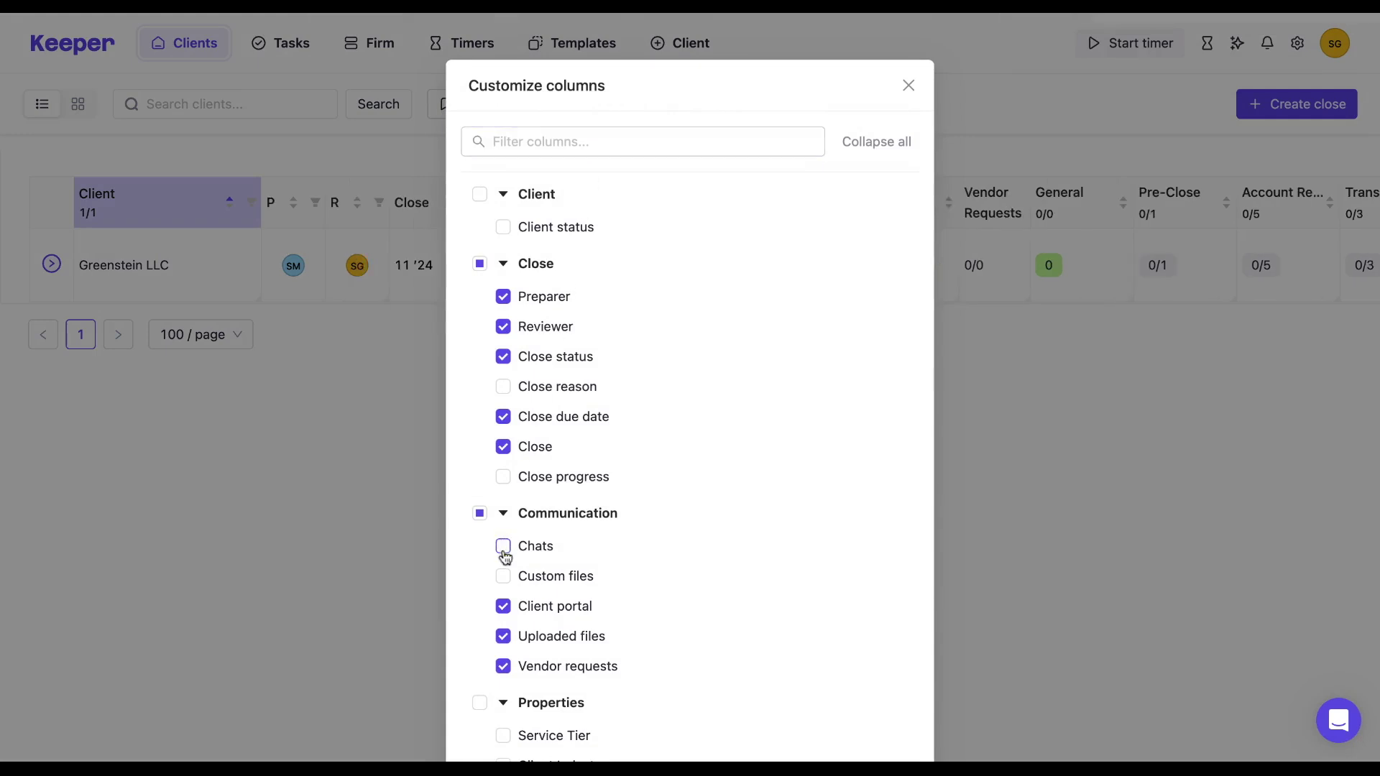
pyautogui.click(503, 607)
pyautogui.click(503, 637)
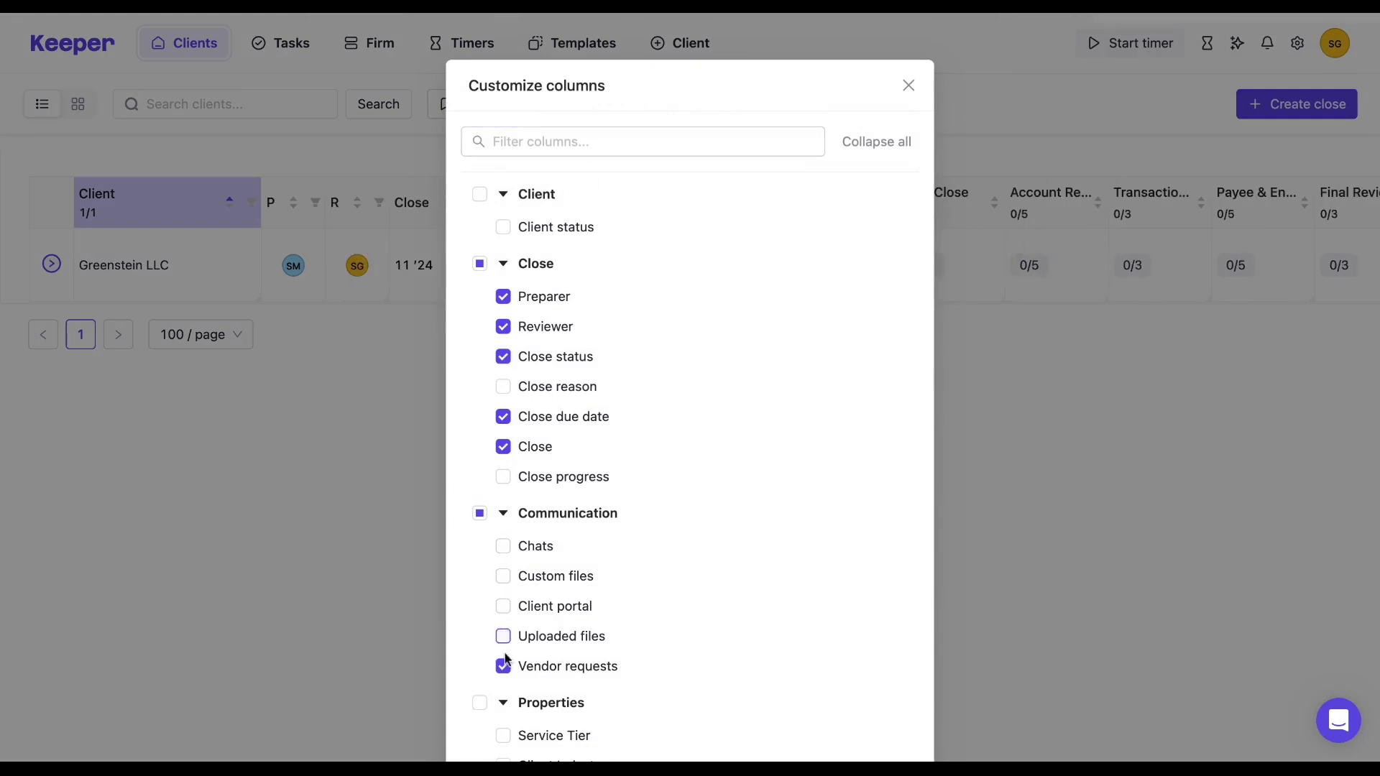
pyautogui.click(503, 666)
# Remove the Non-closing and Closing task section columns and add Close progress.
pyautogui.scroll(-10, 596, 647)
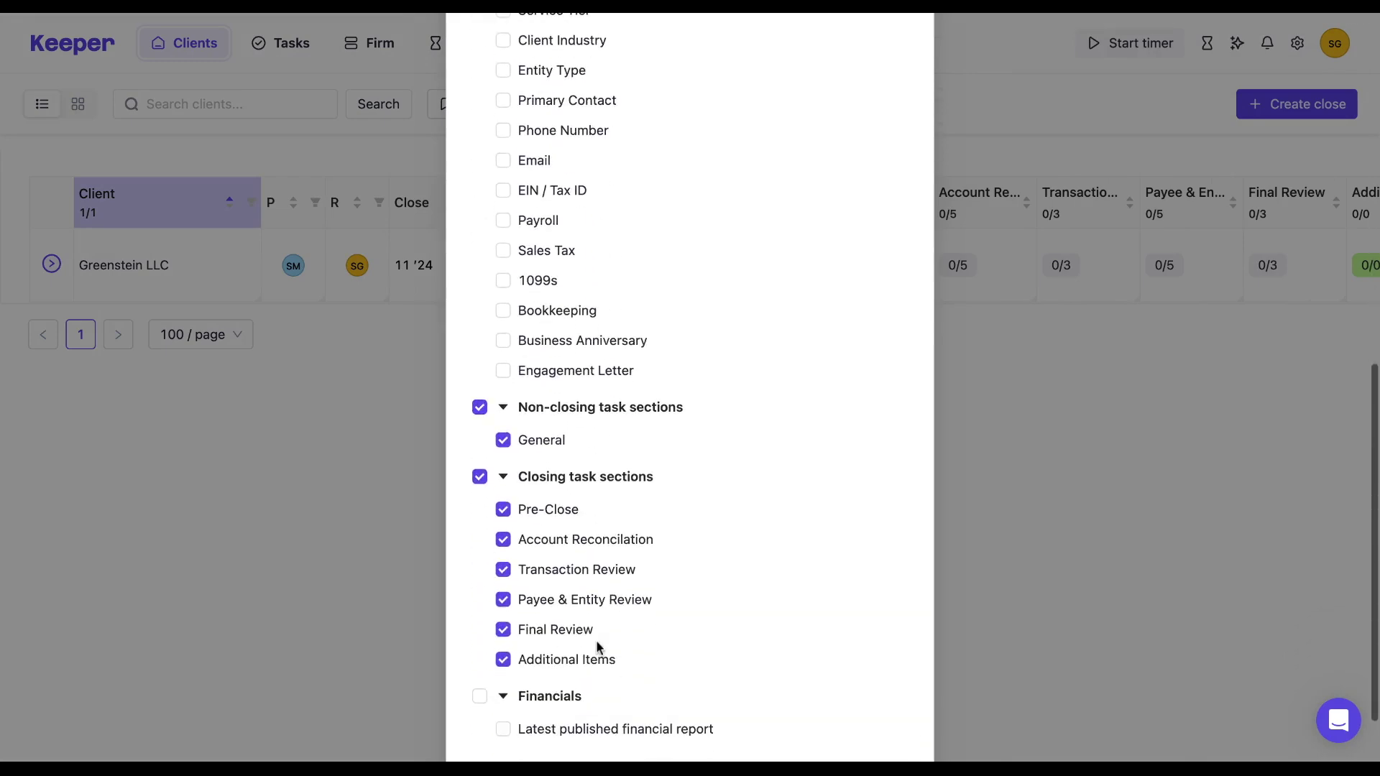
pyautogui.click(479, 407)
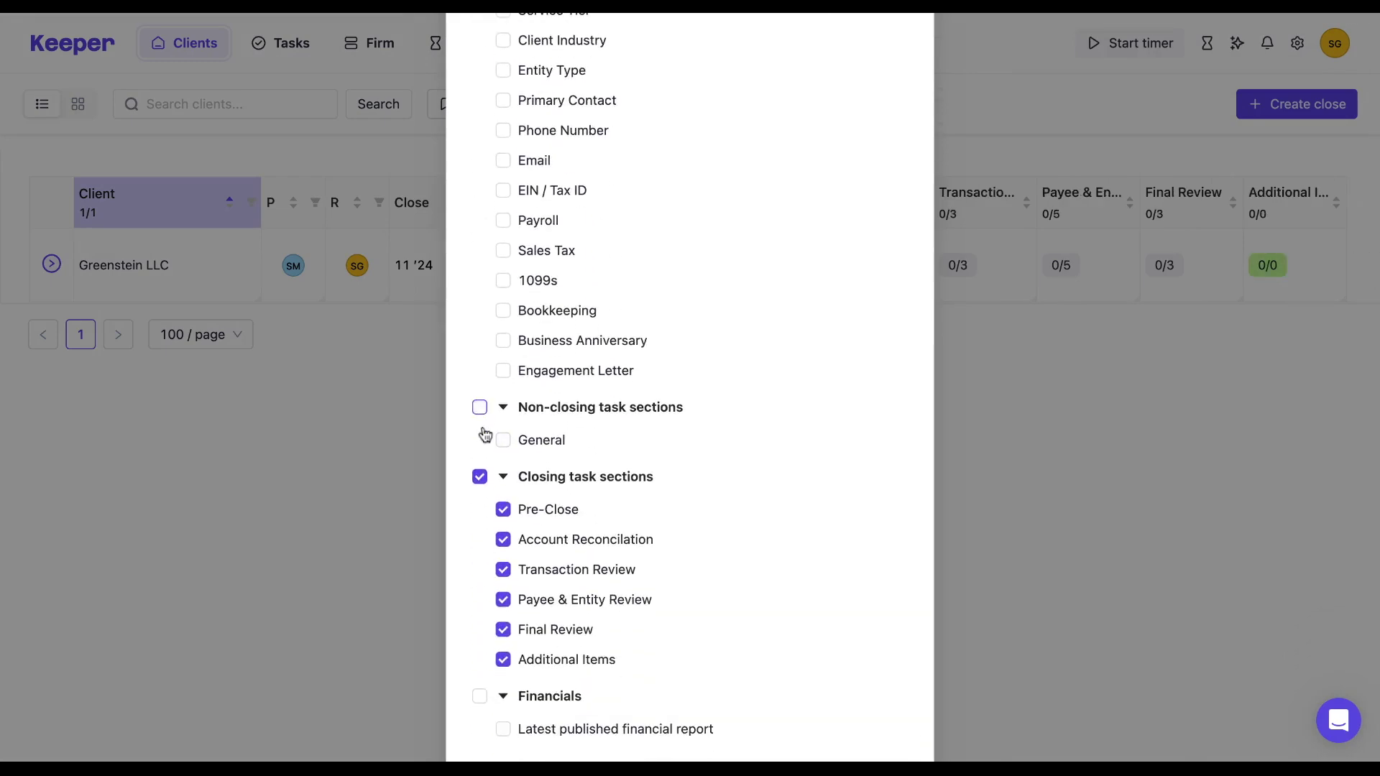
pyautogui.click(479, 476)
pyautogui.scroll(7, 481, 483)
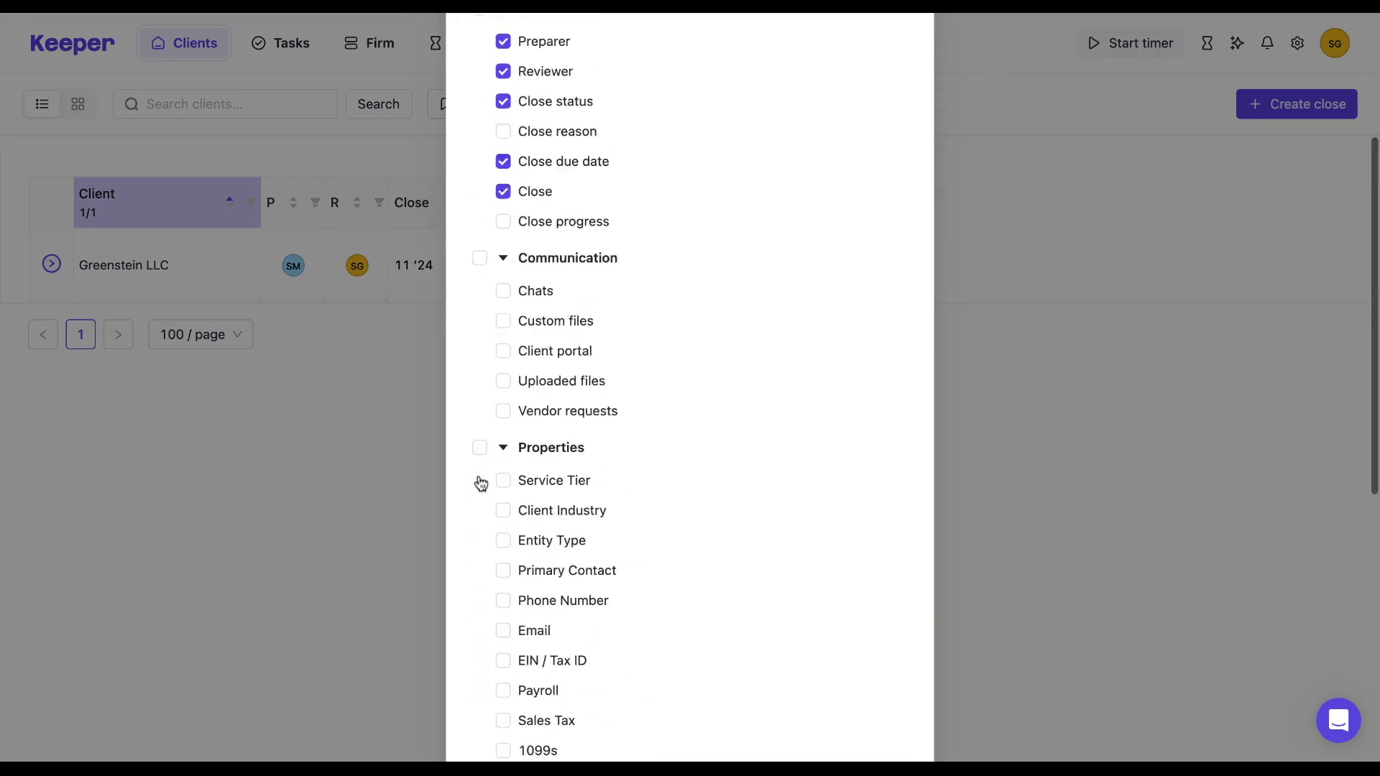
pyautogui.scroll(4, 481, 483)
pyautogui.click(503, 477)
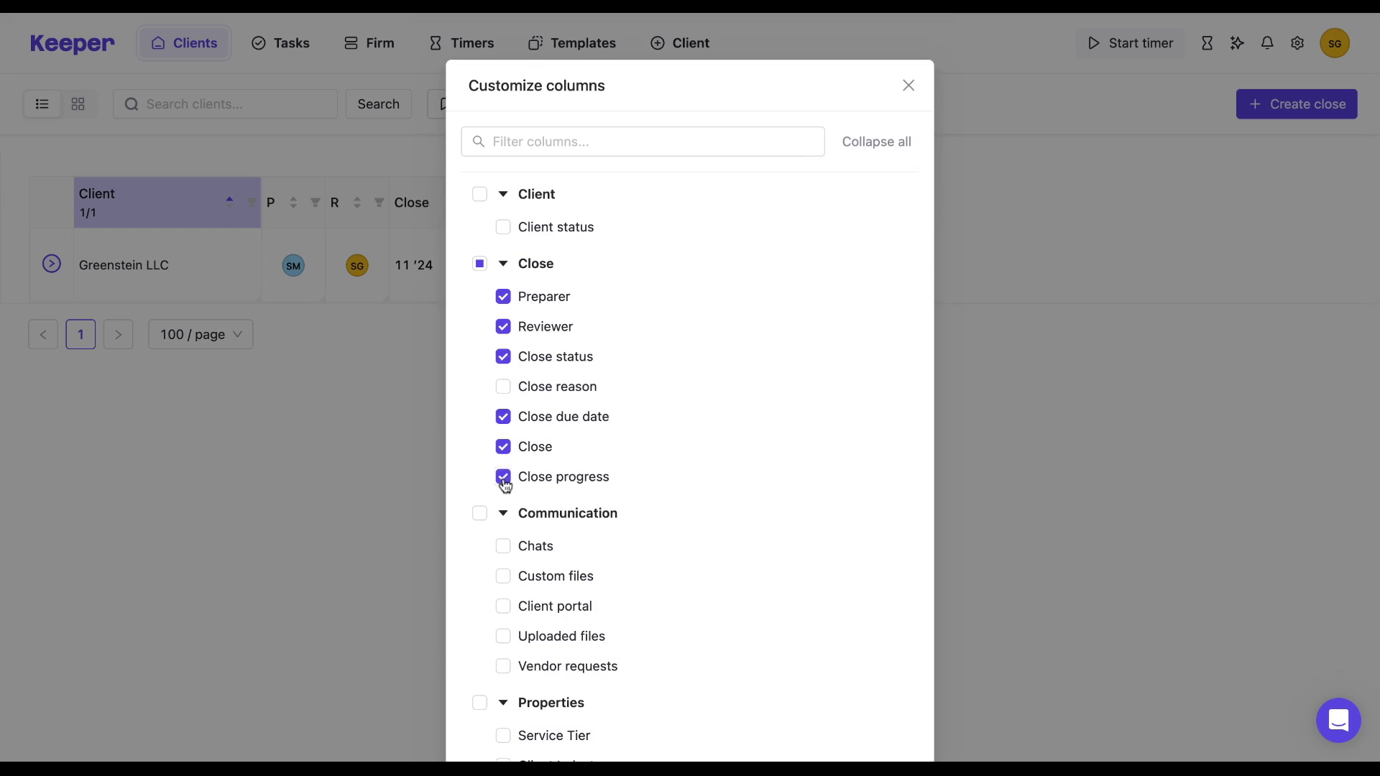
pyautogui.click(981, 517)
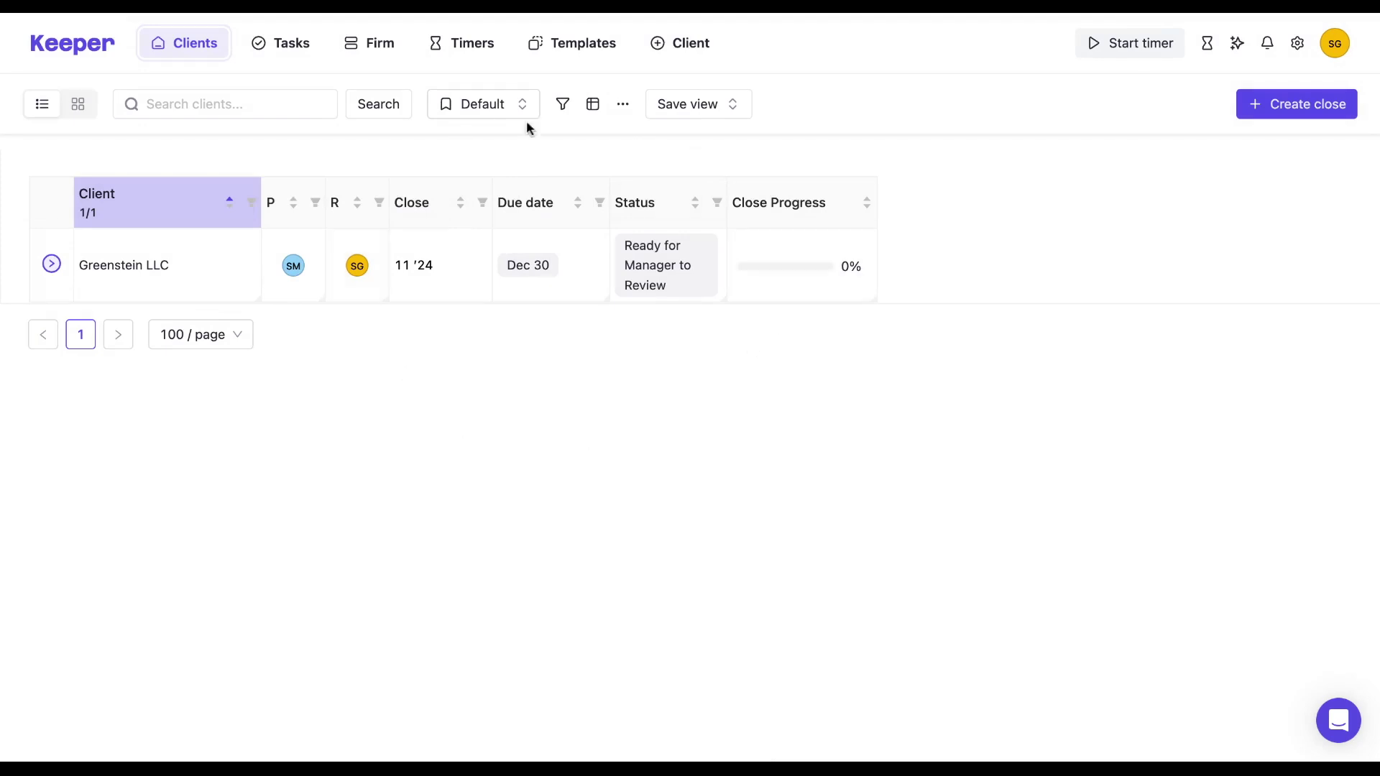
# Save the current layout as a new private view named 'Manager Review'.
pyautogui.click(730, 113)
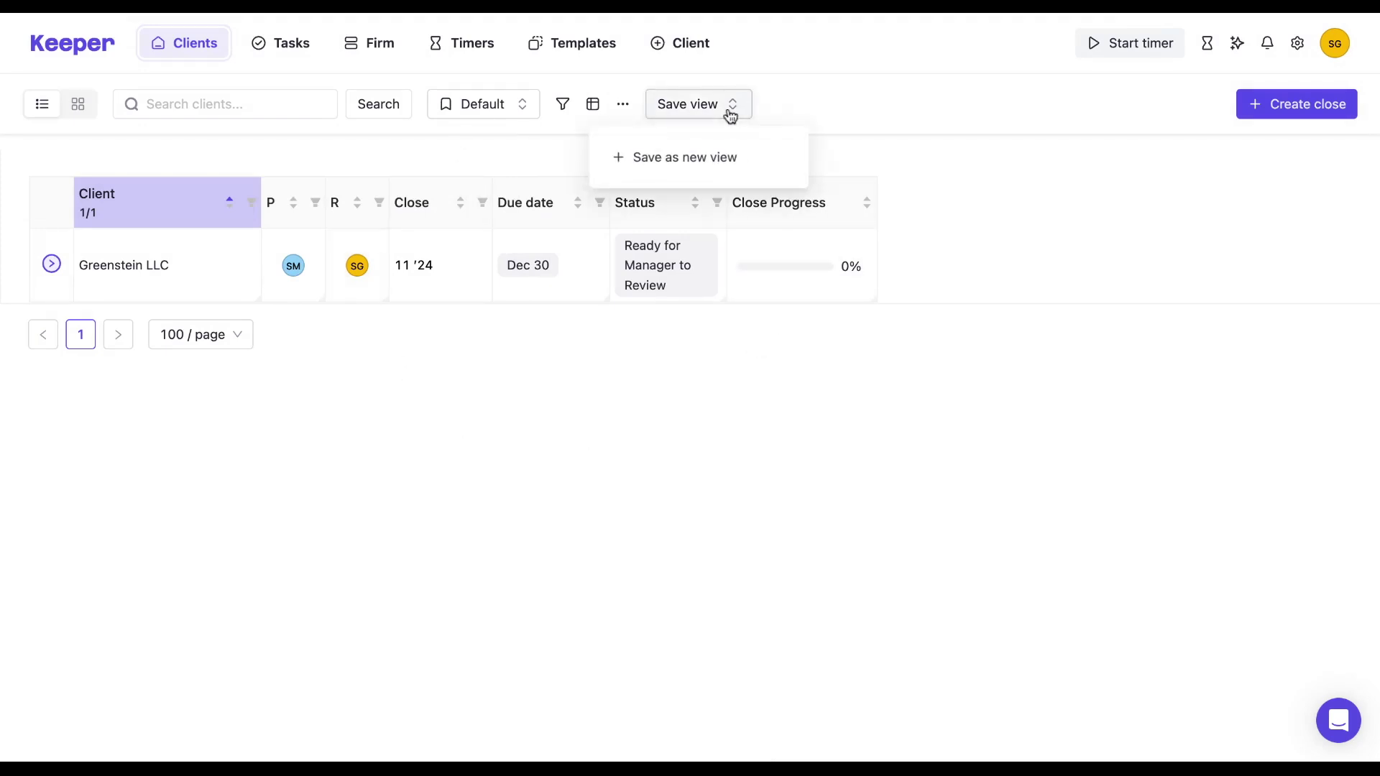
pyautogui.click(726, 157)
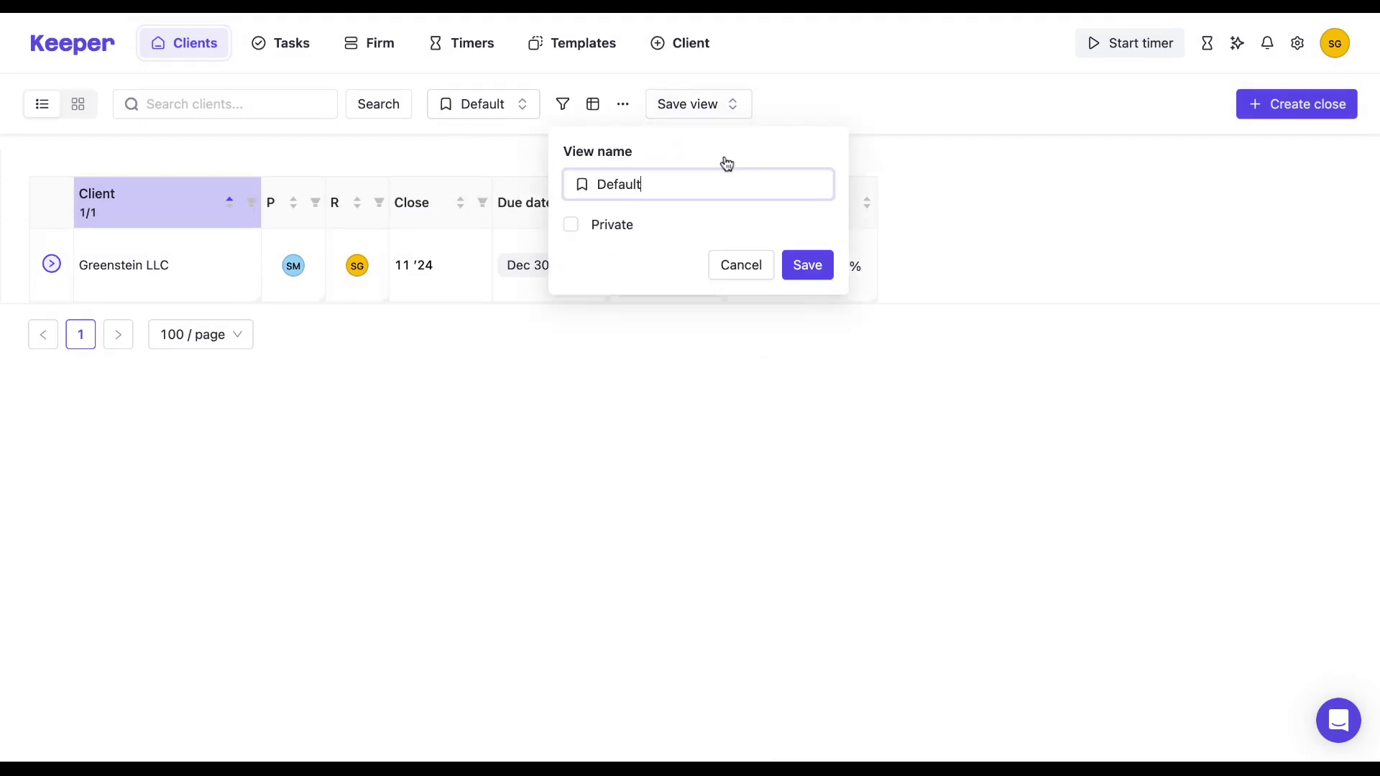
pyautogui.click(571, 228)
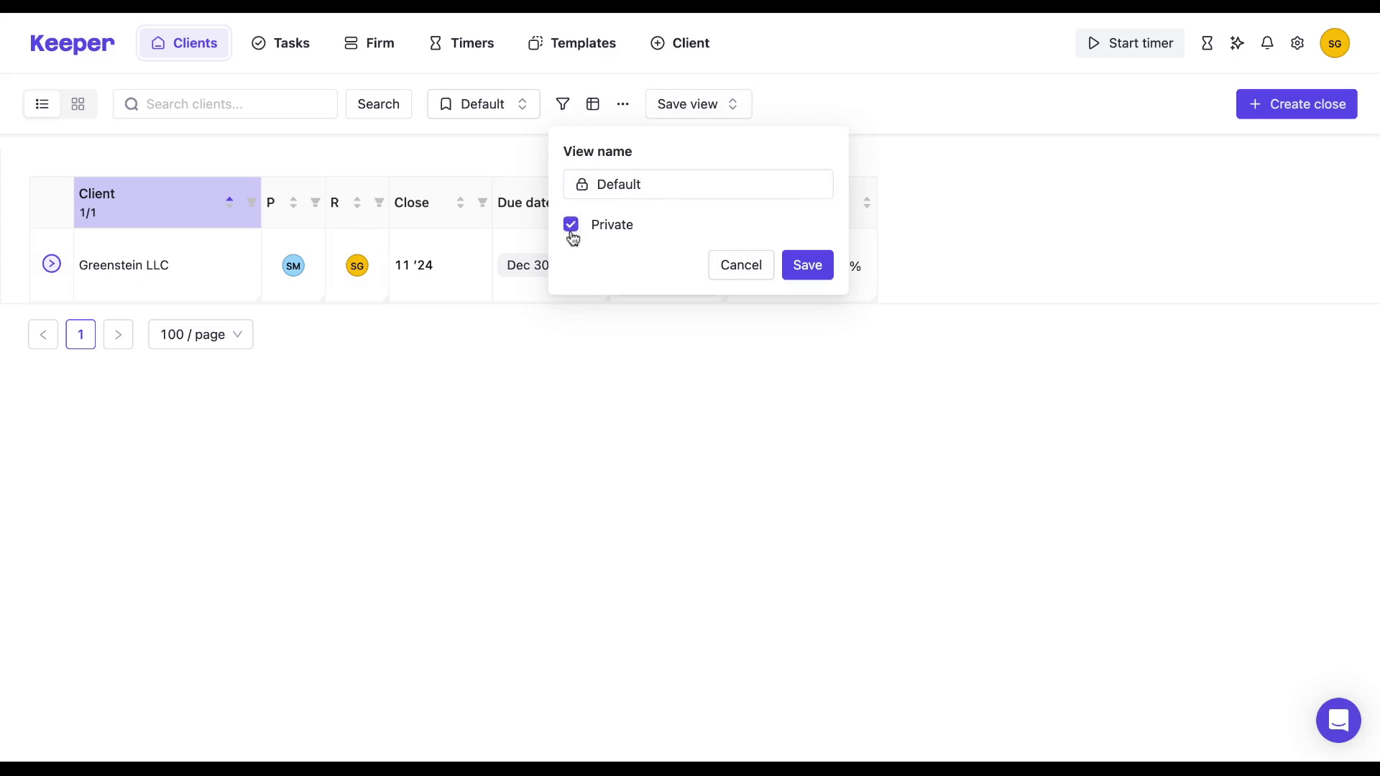
pyautogui.click(571, 224)
pyautogui.click(662, 185)
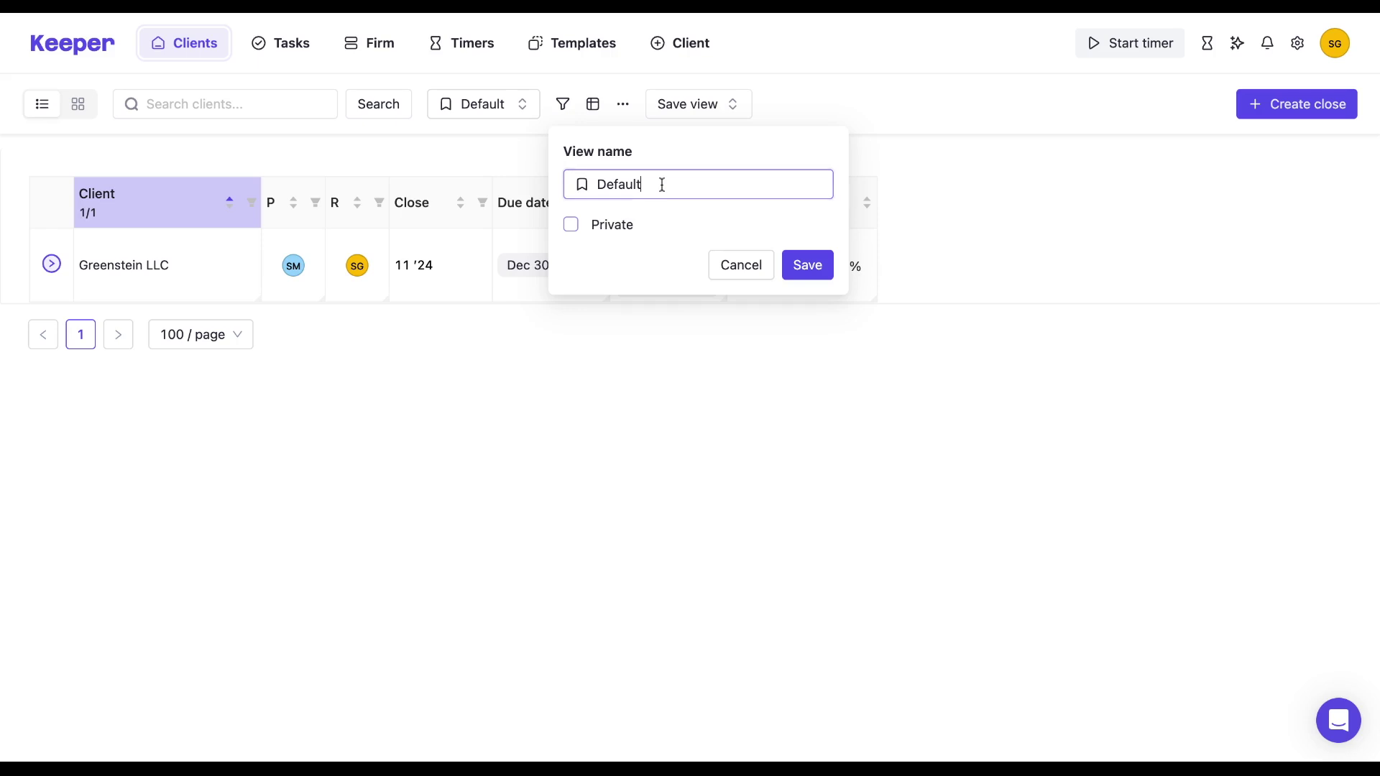
pyautogui.click(572, 225)
pyautogui.moveTo(640, 184); pyautogui.dragTo(599, 182)
pyautogui.write('Manager Review')
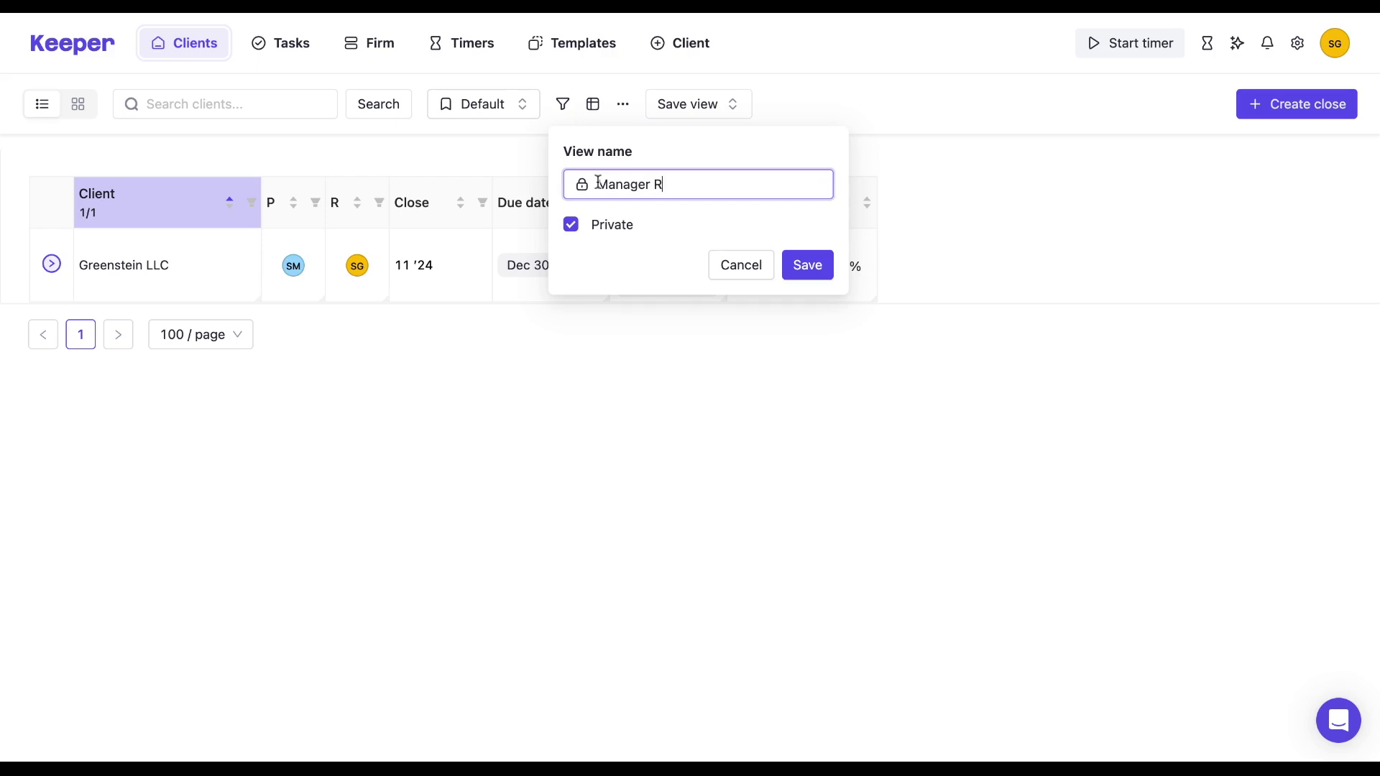
pyautogui.click(807, 265)
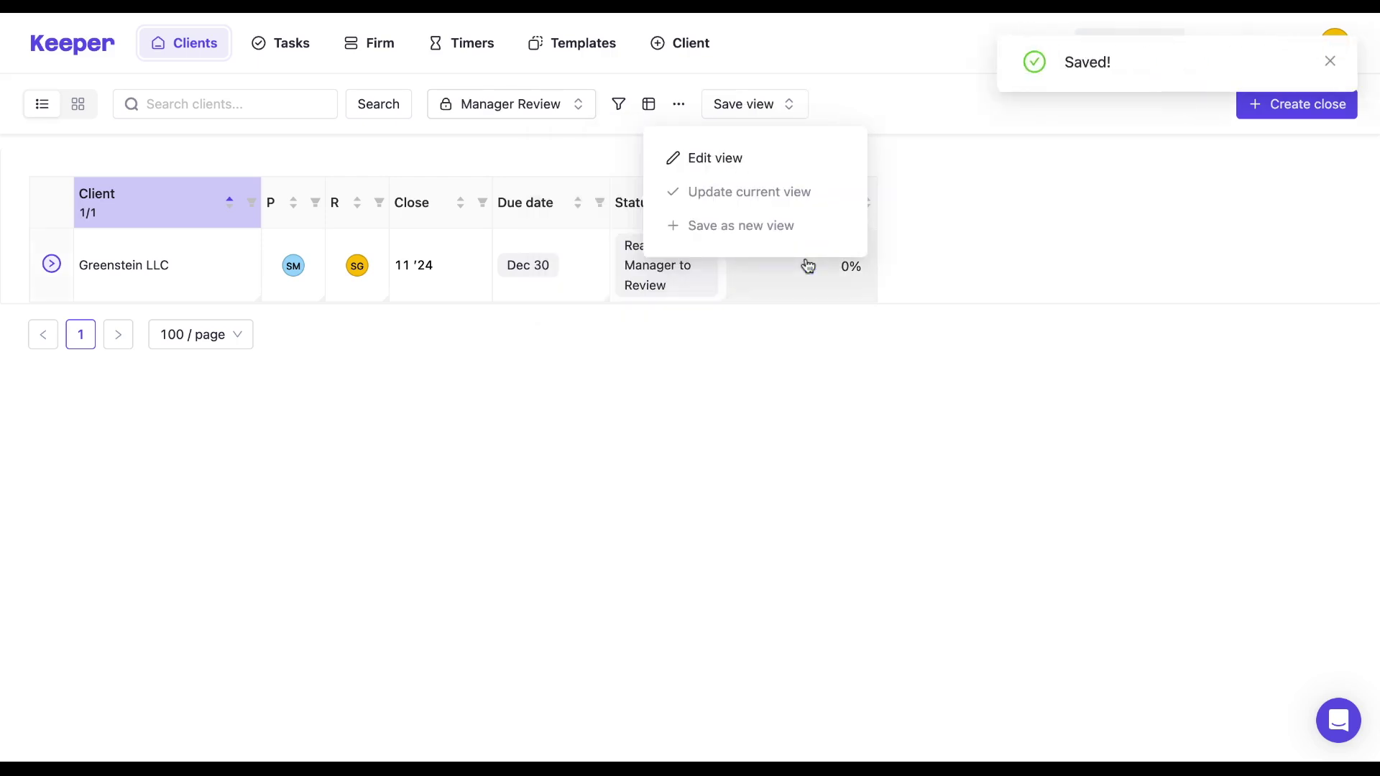
pyautogui.click(470, 104)
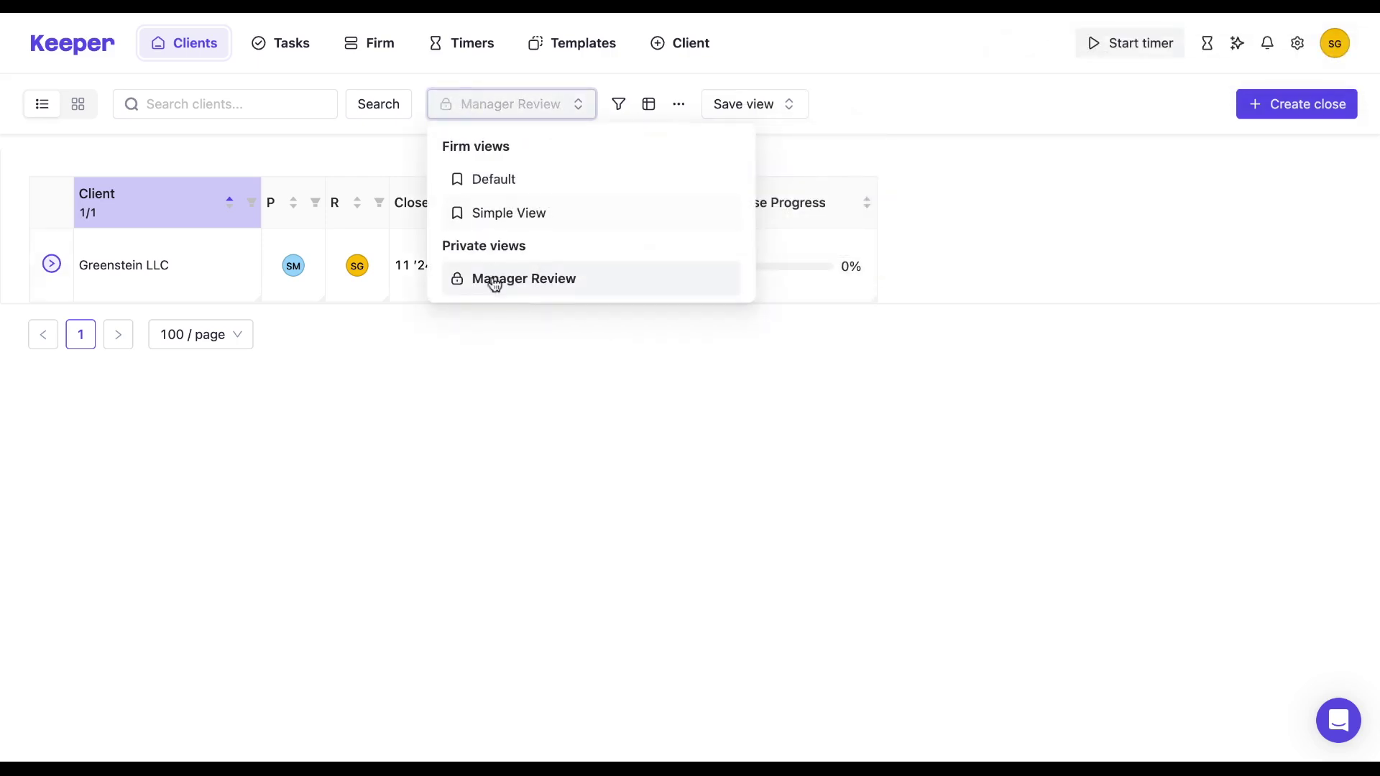
# Switch to the Default view and mark Greenstein LLC's Pre-Close task done.
pyautogui.click(512, 179)
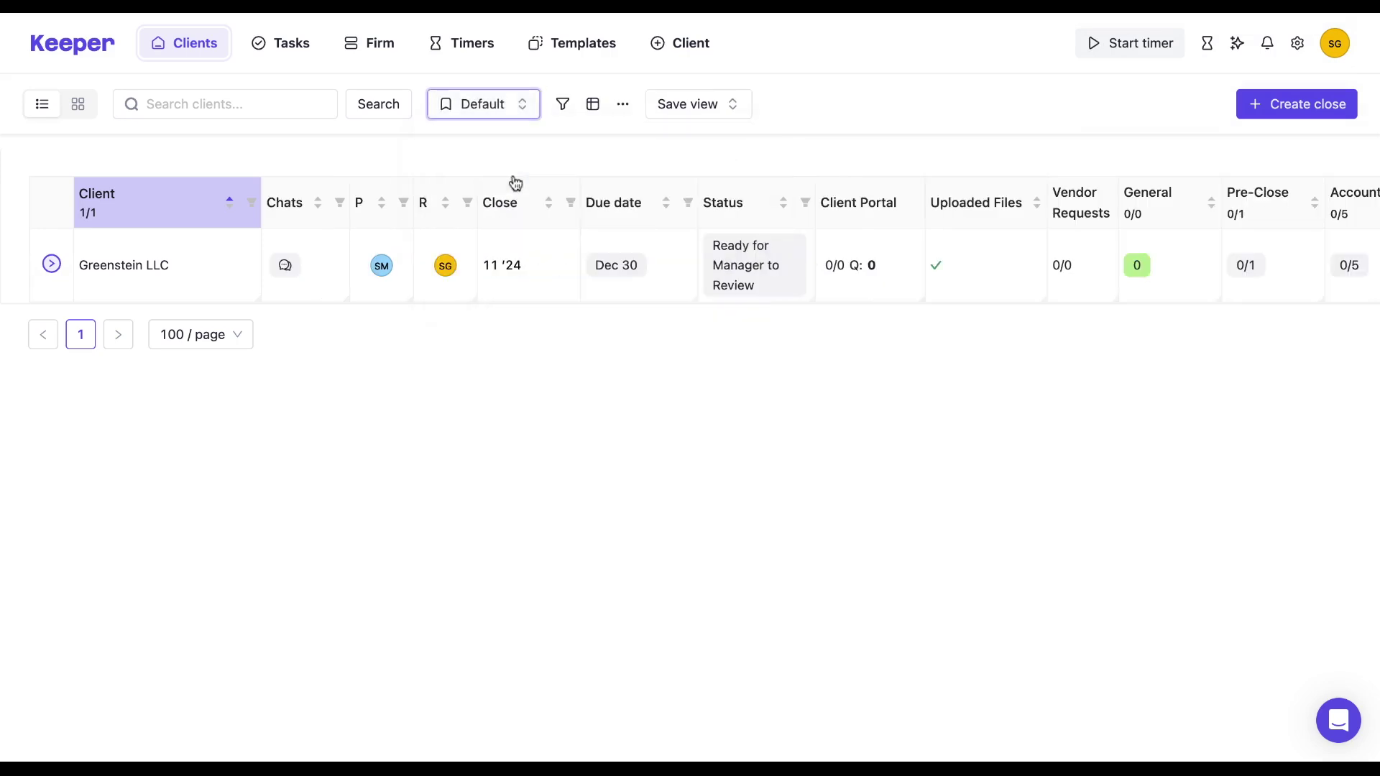
pyautogui.hscroll(5, 789, 267)
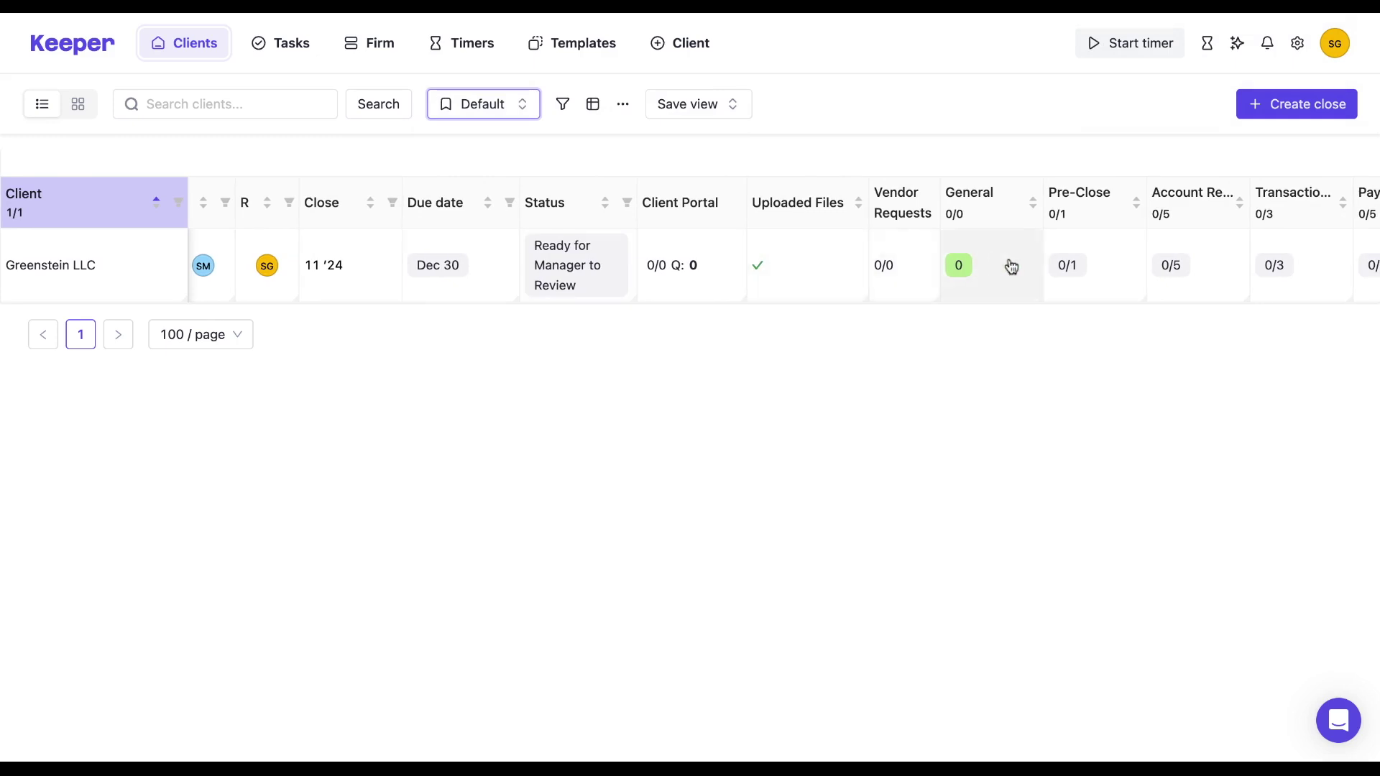
pyautogui.click(1069, 266)
pyautogui.click(681, 367)
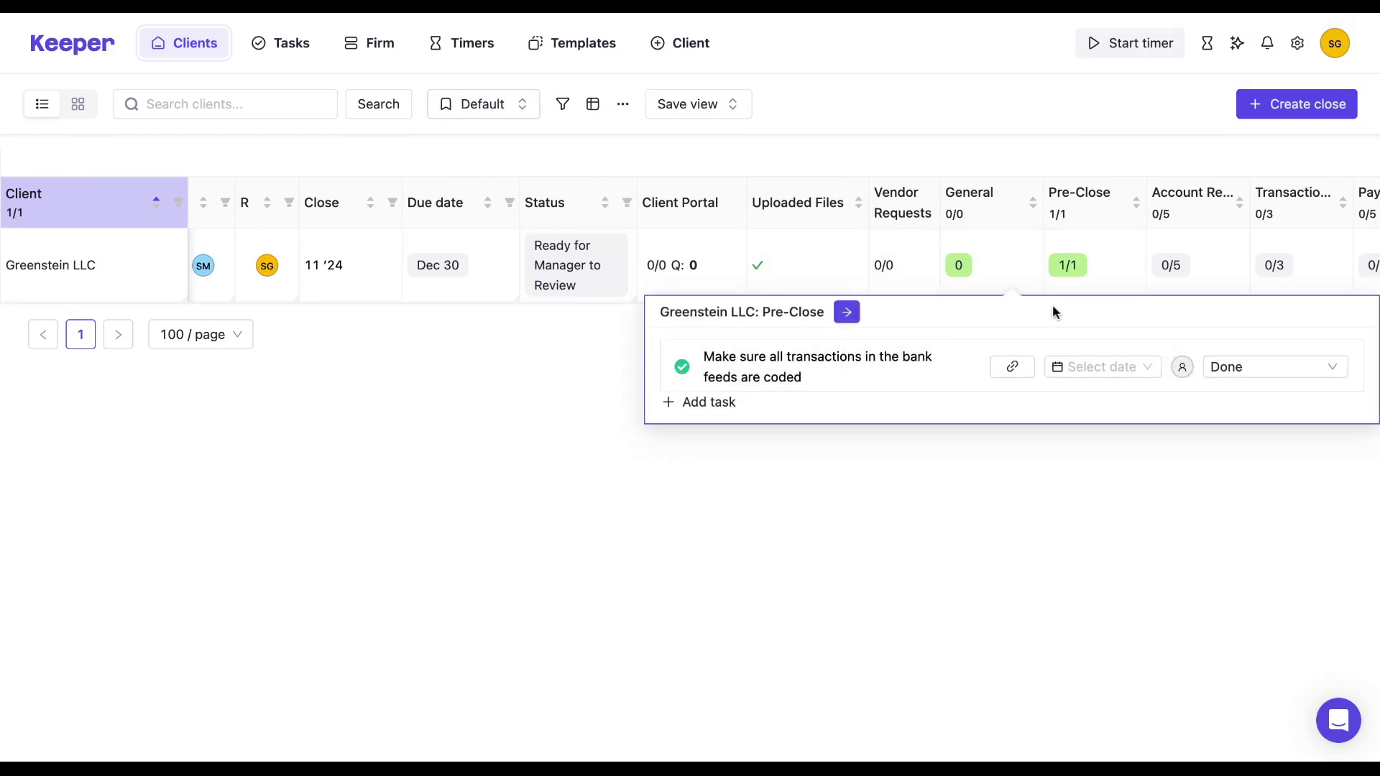
# Mark Chase Checking, Chase Business Ink CC and AMEX CC reconciliations done, then return to Manager Review.
pyautogui.click(1165, 266)
pyautogui.click(682, 358)
pyautogui.click(682, 394)
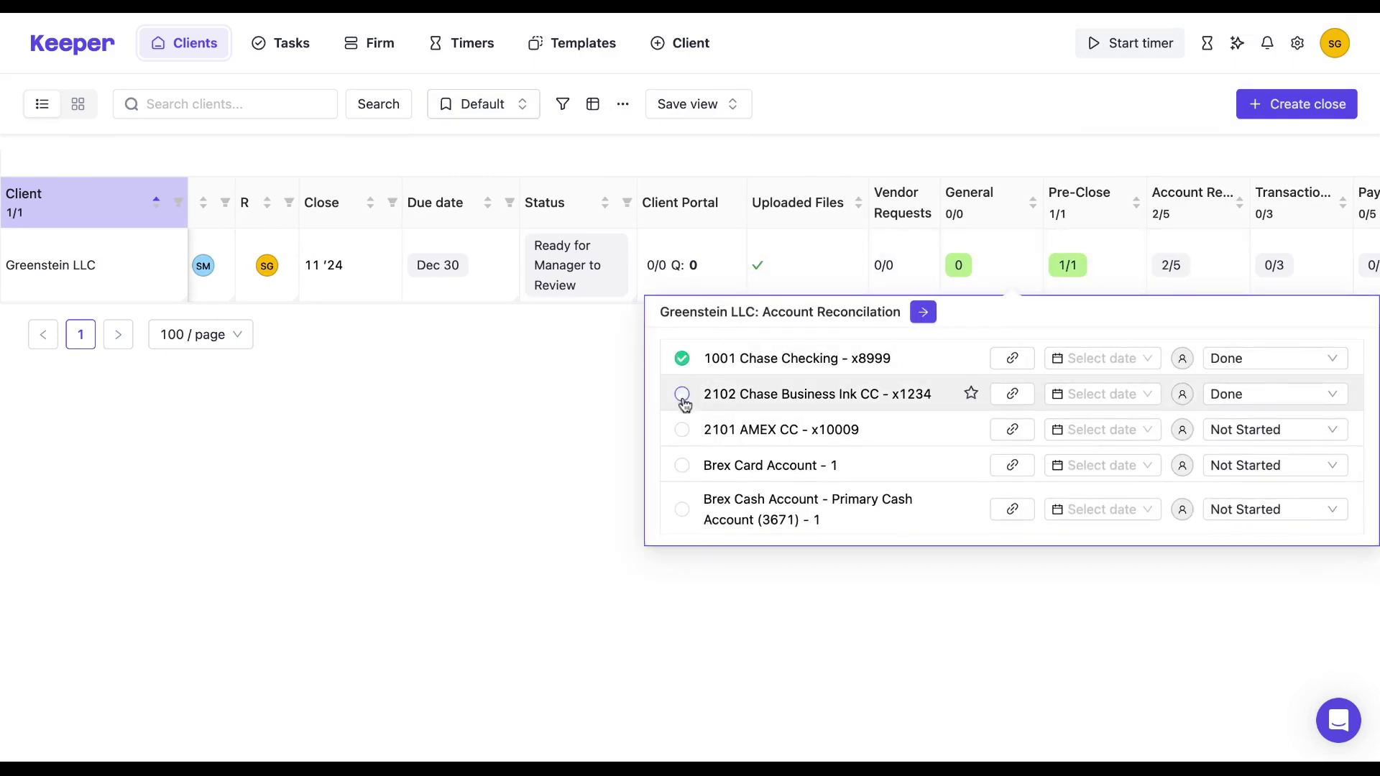
pyautogui.click(681, 430)
pyautogui.click(486, 107)
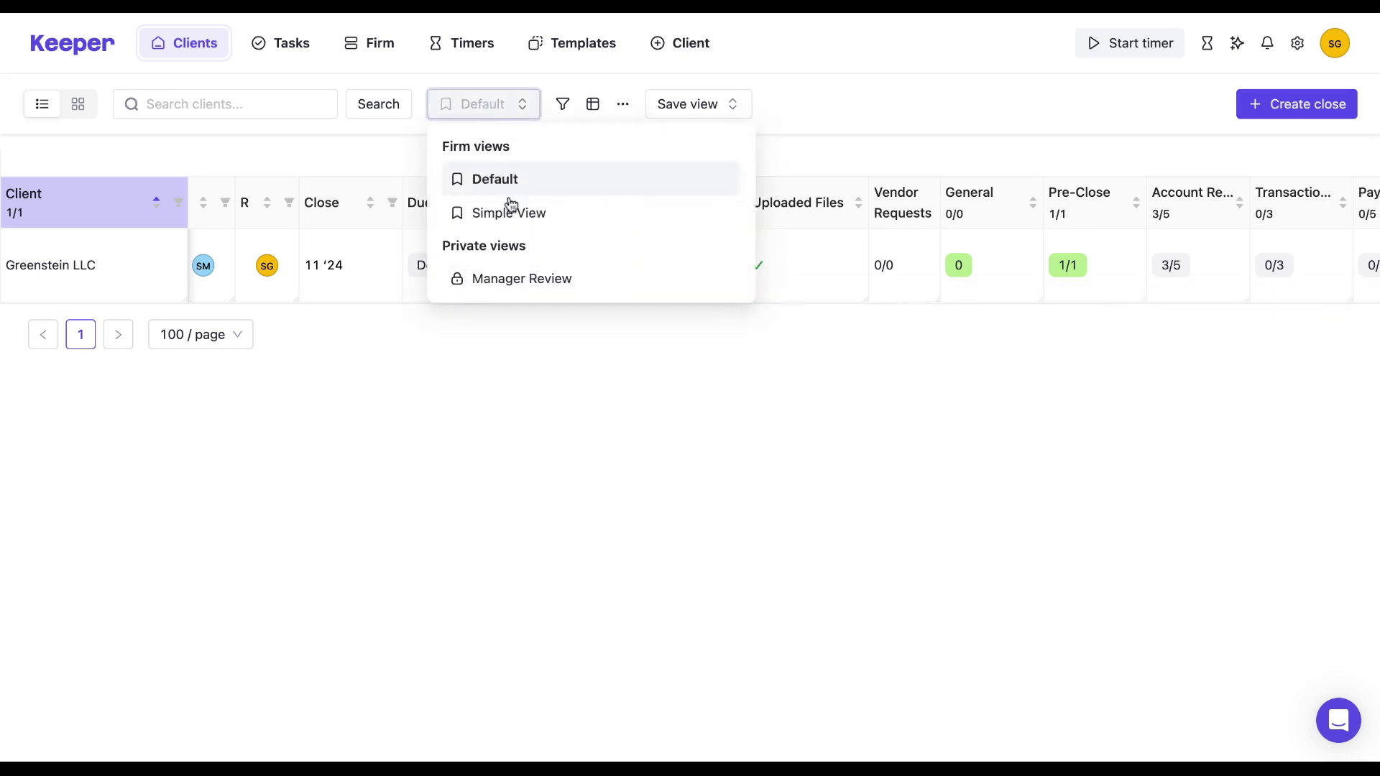
pyautogui.click(530, 279)
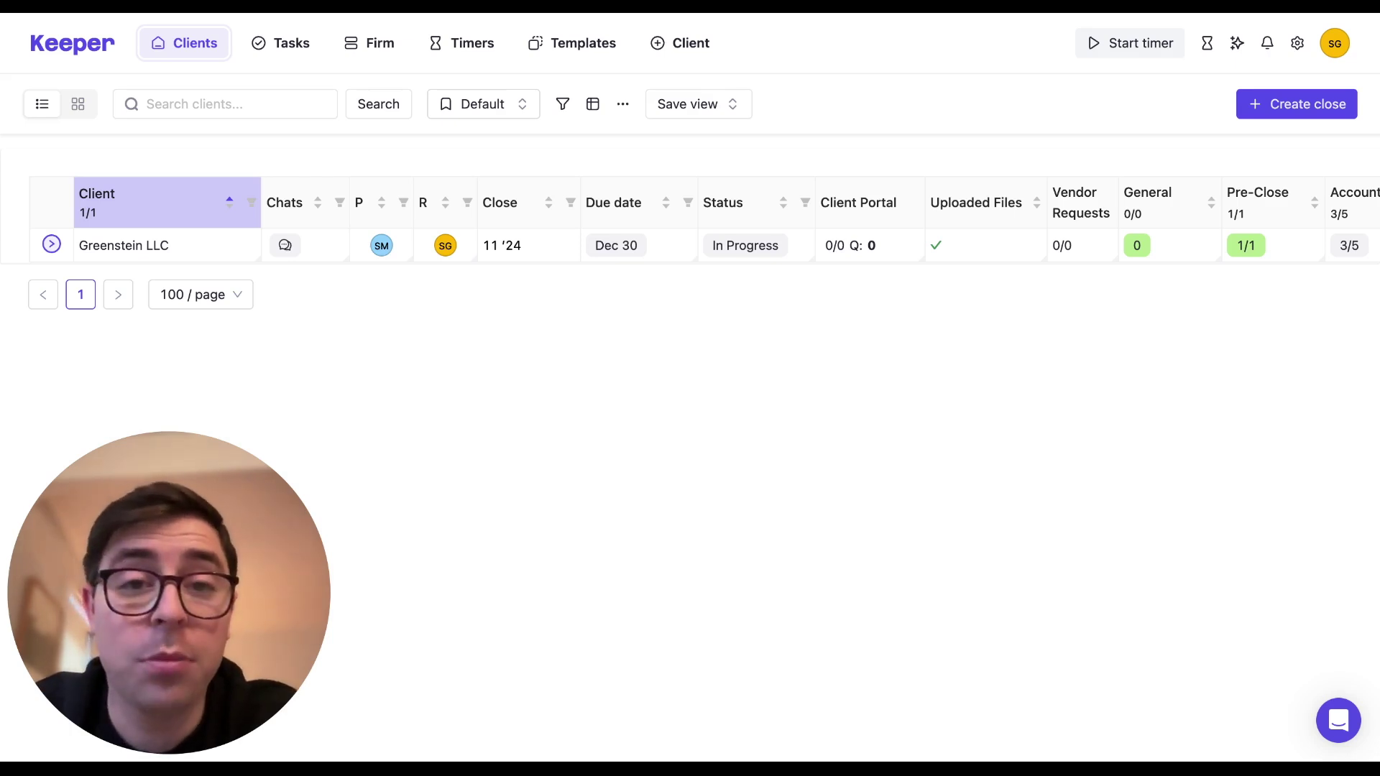
pyautogui.click(1338, 720)
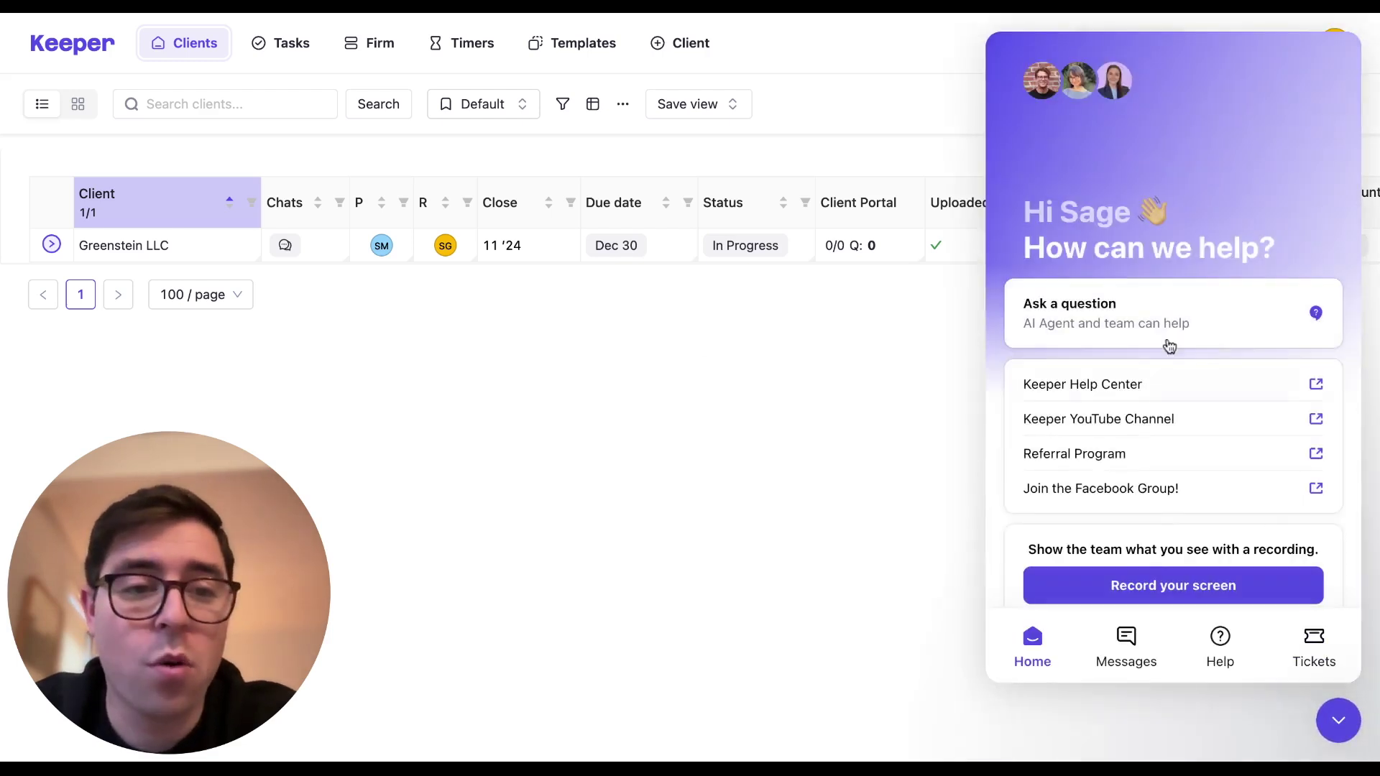
pyautogui.click(1338, 720)
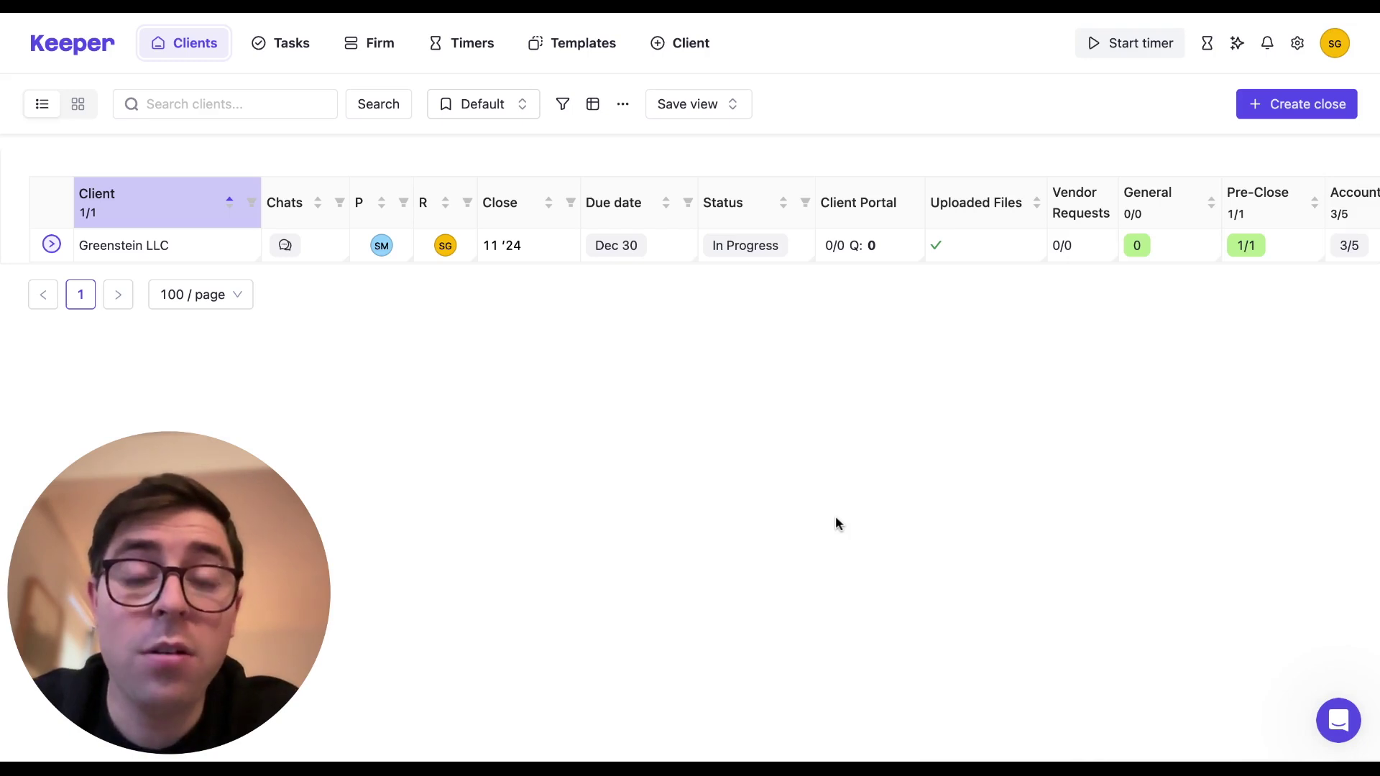